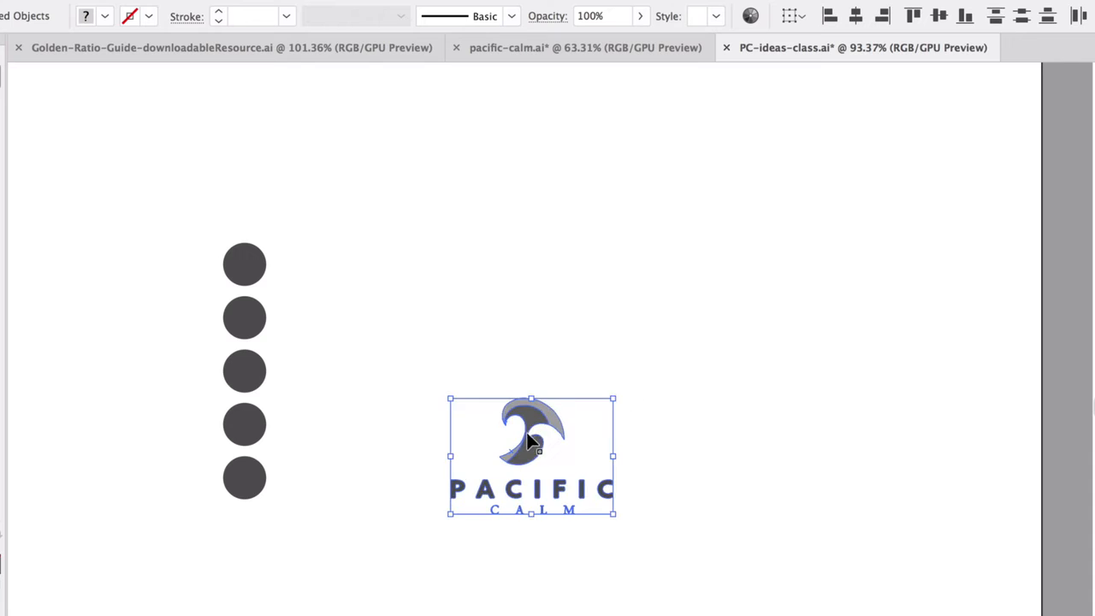
Duplicate the PACIFIC CALM logo and place the copy below the original with clear space between them
left_click_drag(521, 445, 538, 276)
key("super+v")
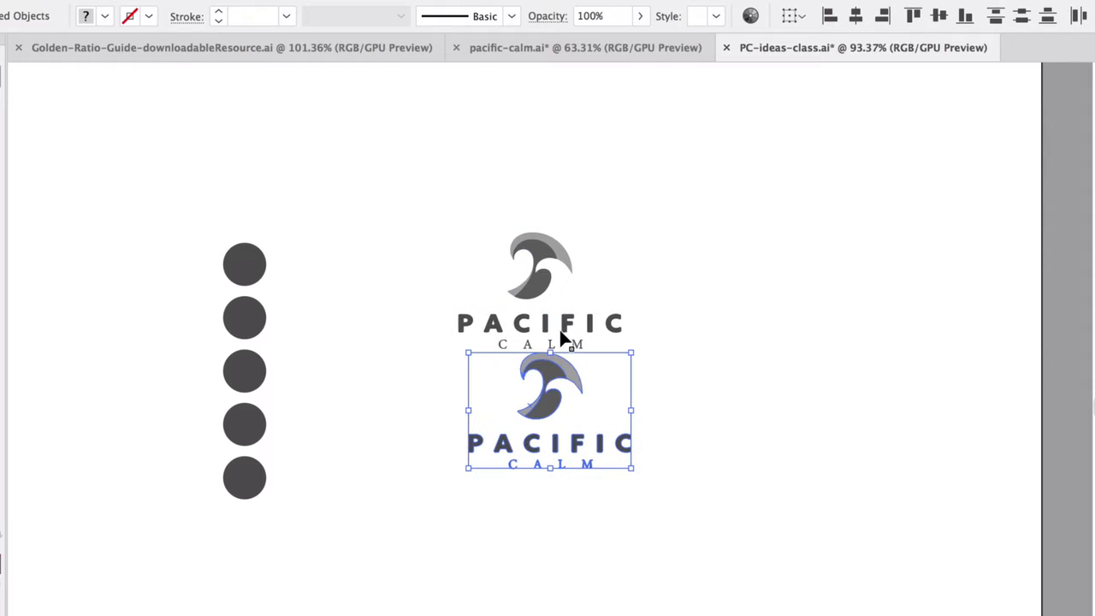
left_click_drag(558, 374, 543, 435)
left_click(695, 432)
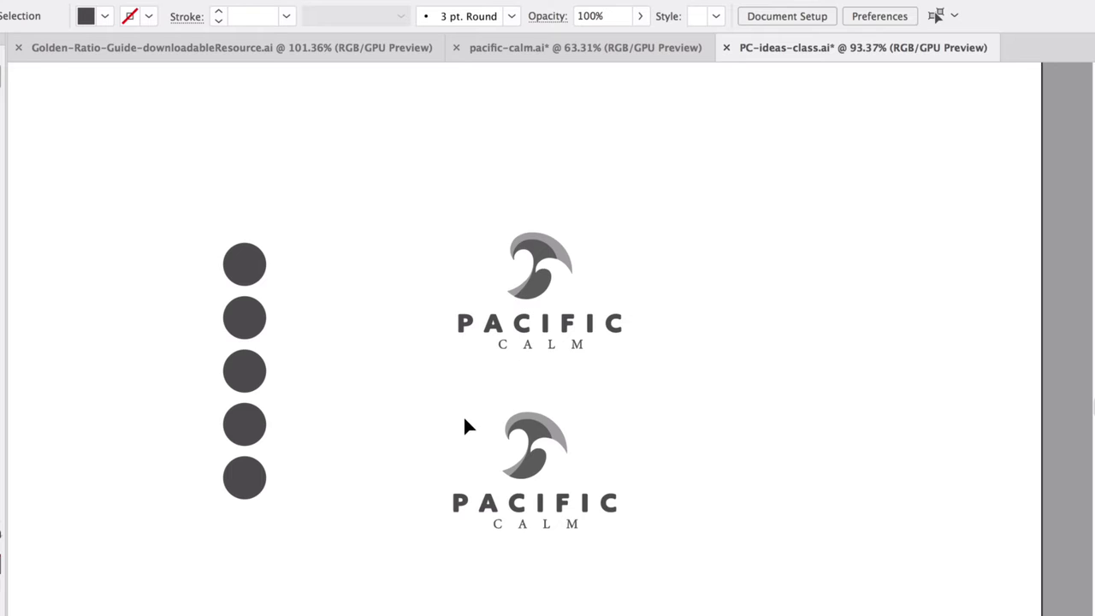
Left-align CALM with PACIFIC in the lower logo and move the text beside the wave icon for a horizontal layout
scroll(463, 415, "down", 3)
left_click_drag(399, 442, 540, 486)
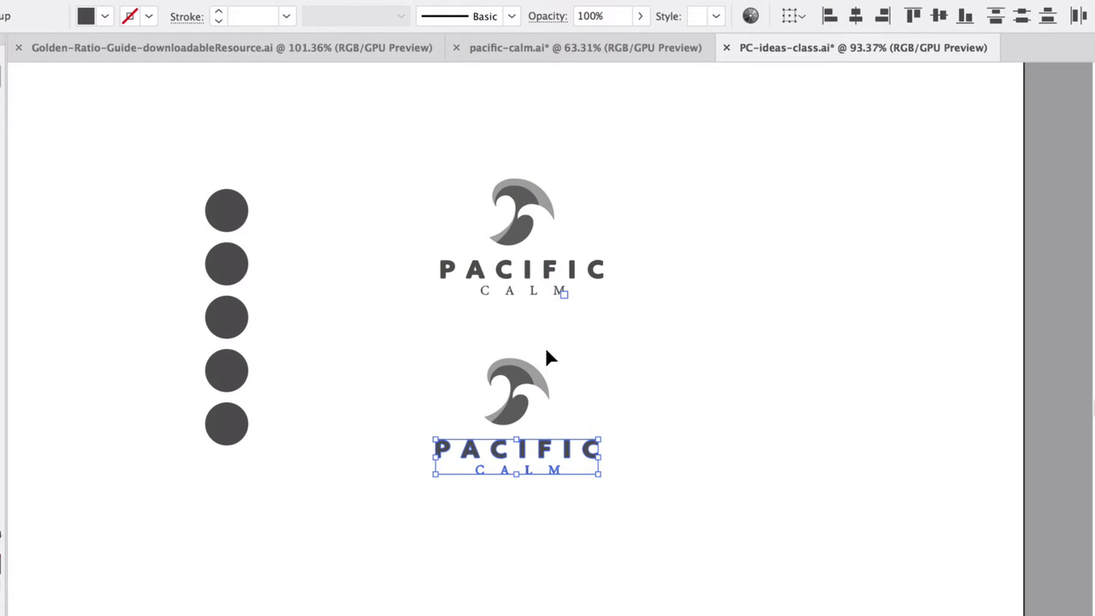
left_click(830, 16)
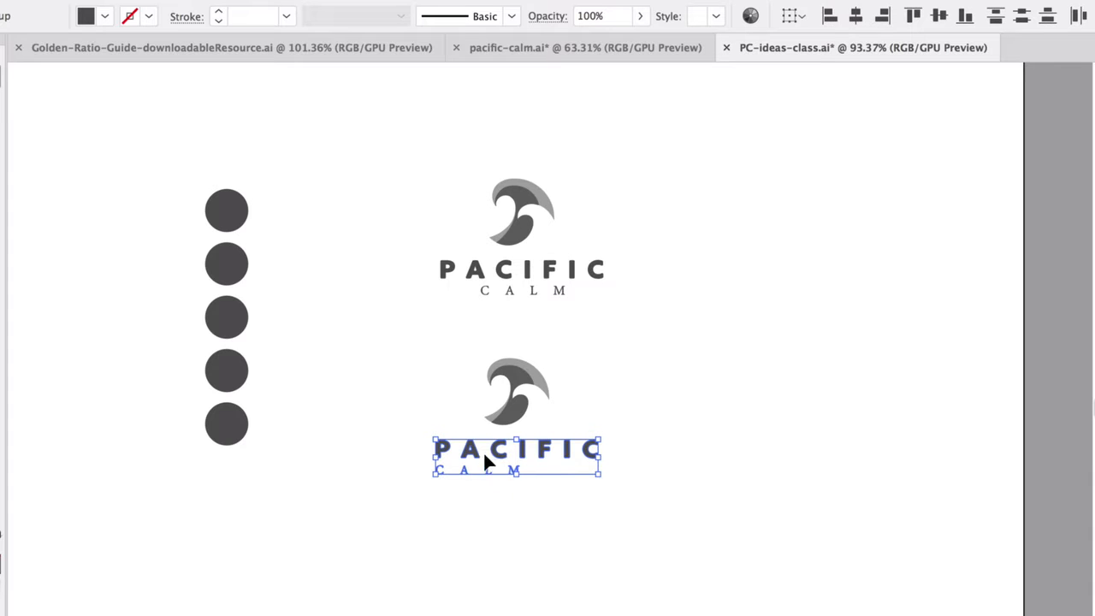
left_click_drag(486, 455, 604, 386)
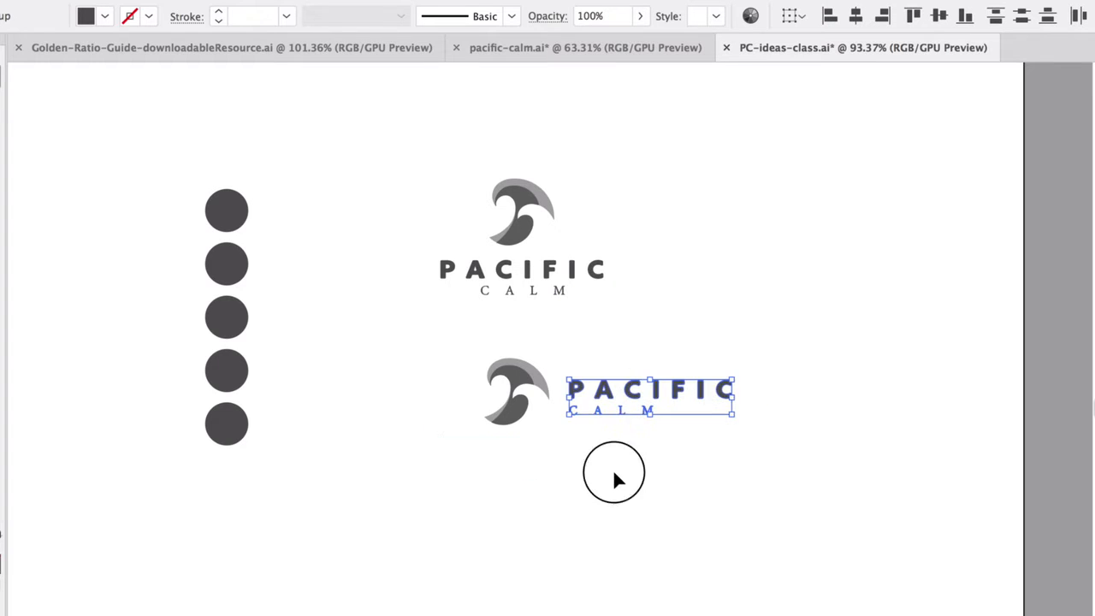
left_click(616, 479)
scroll(622, 360, "up", 5)
scroll(628, 396, "up", 1)
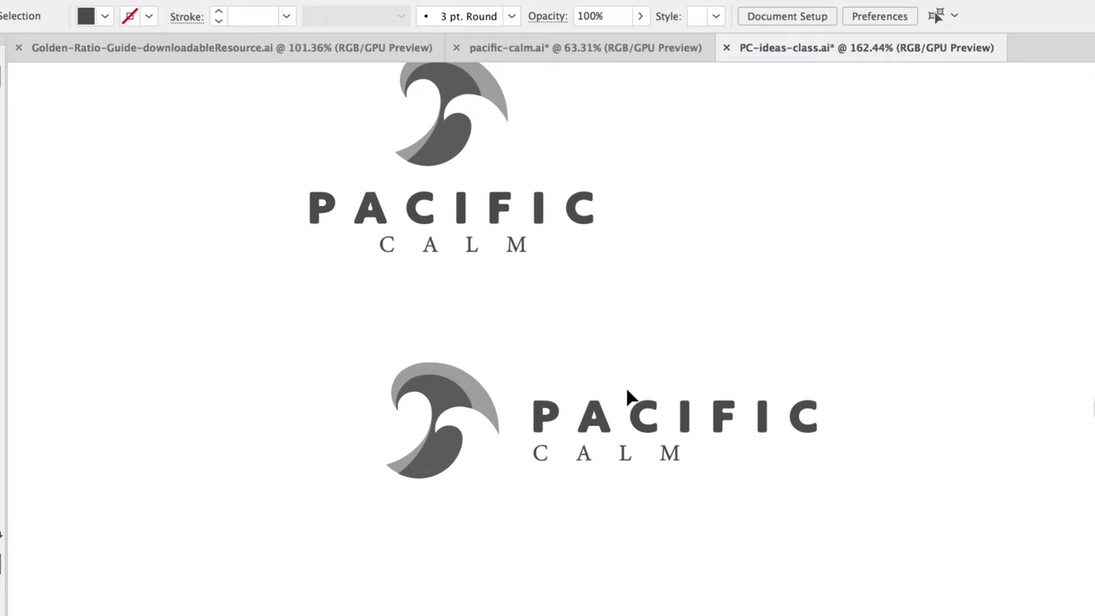
Show the grid and position the horizontal logo so its wave icon lines up with the grid lines
left_click_drag(307, 357, 572, 479)
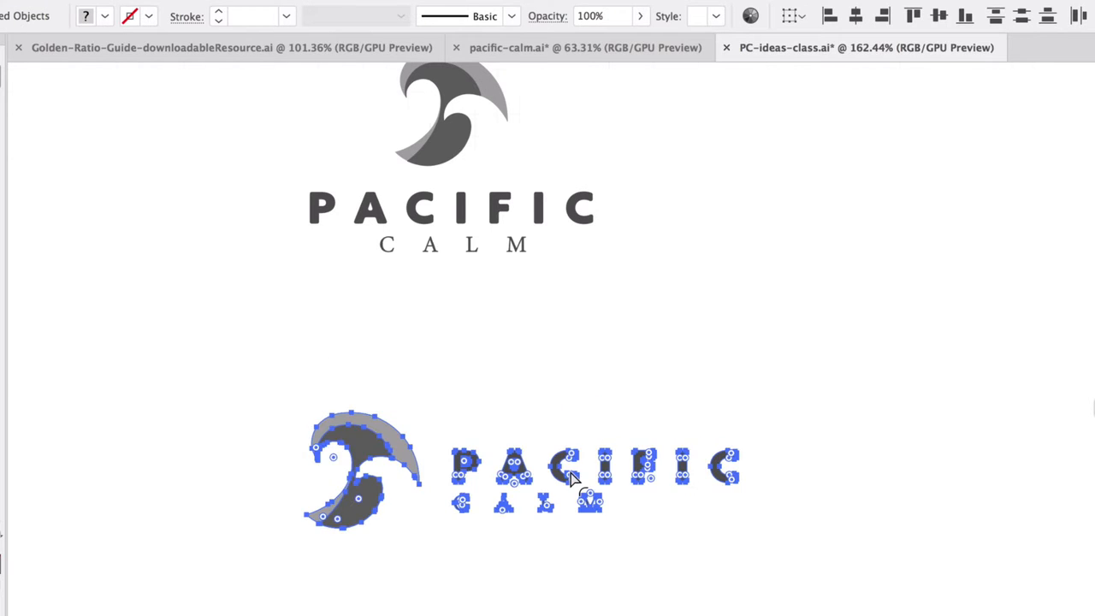
key("super+'")
left_click_drag(373, 437, 323, 447)
left_click_drag(314, 282, 310, 281)
Move the PACIFIC CALM text so that it sits one grid square away from the wave icon
left_click_drag(411, 242, 717, 471)
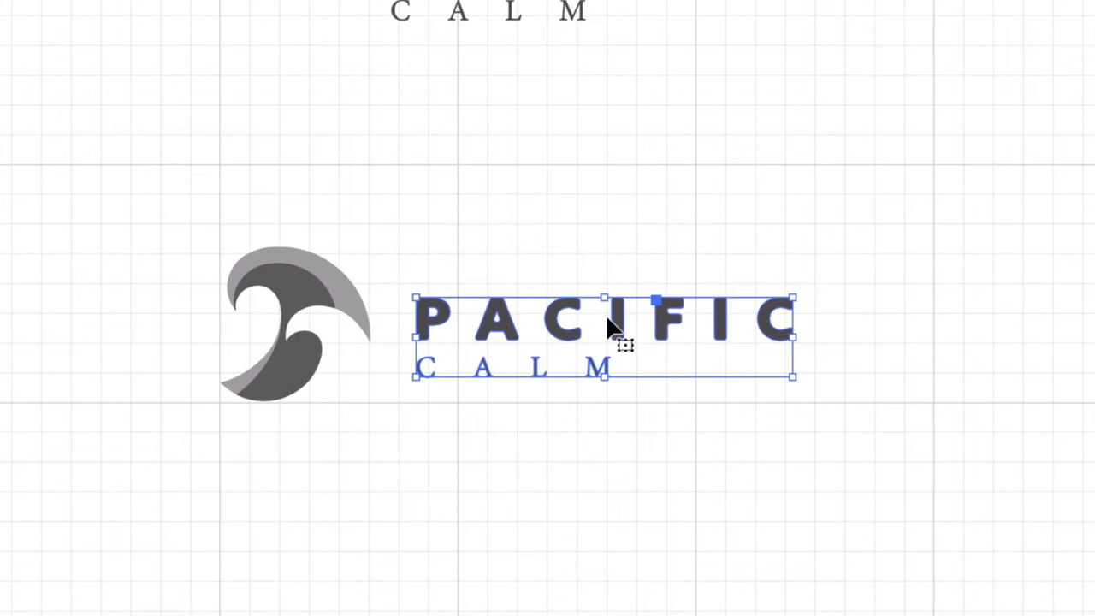
left_click_drag(606, 314, 604, 313)
left_click(603, 437)
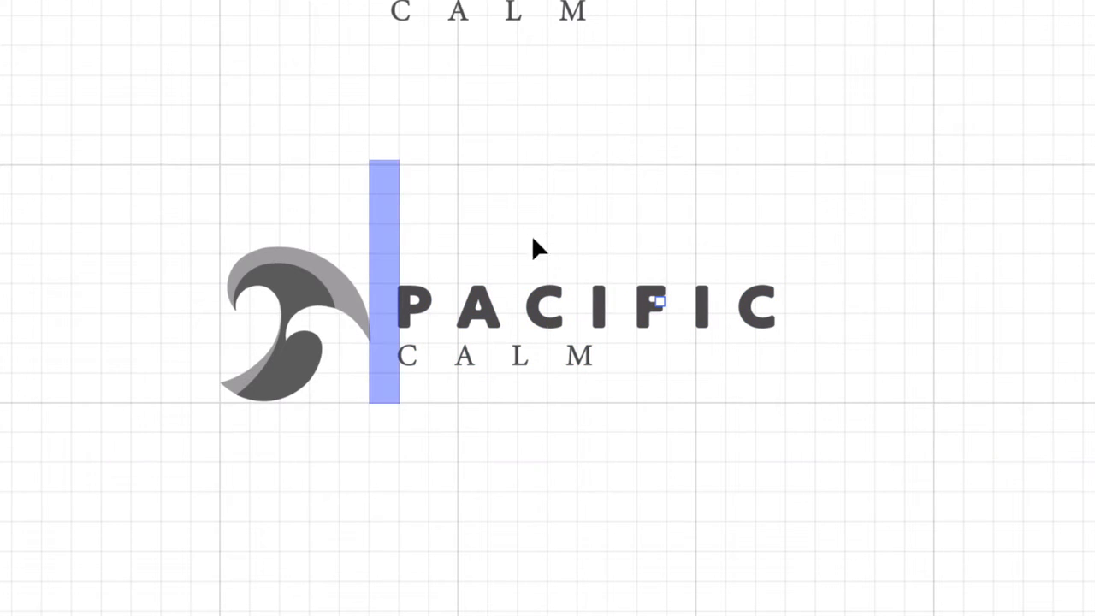
Scale the wave icon down slightly to fit the grid and enlarge the PACIFIC CALM text beside it
left_click_drag(472, 237, 591, 391)
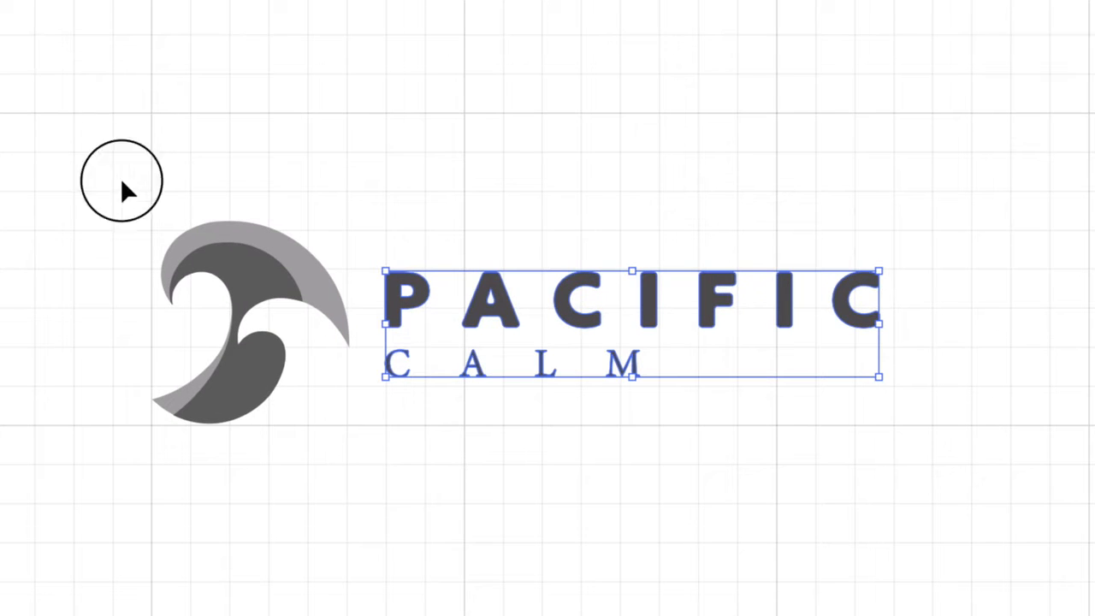
left_click_drag(123, 183, 340, 313)
left_click_drag(352, 224, 341, 222)
left_click(546, 357)
left_click(408, 220)
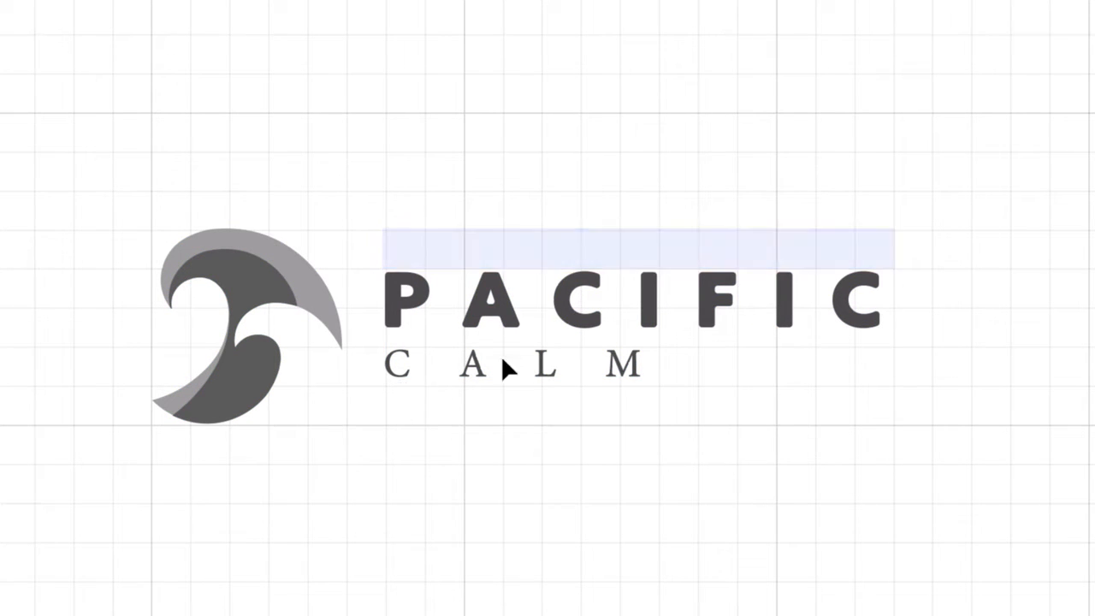
left_click_drag(453, 191, 753, 391)
left_click_drag(885, 393, 912, 384)
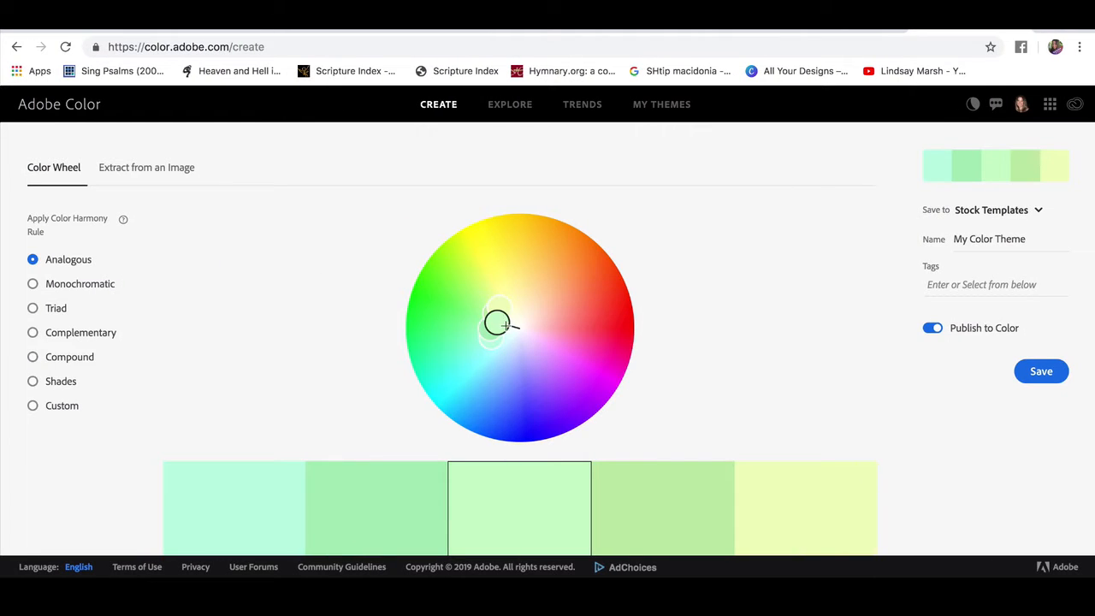
Try different Analogous palettes in Adobe Color, shifting the wheel through orange, purple and turquoise tones
left_click_drag(505, 325, 558, 261)
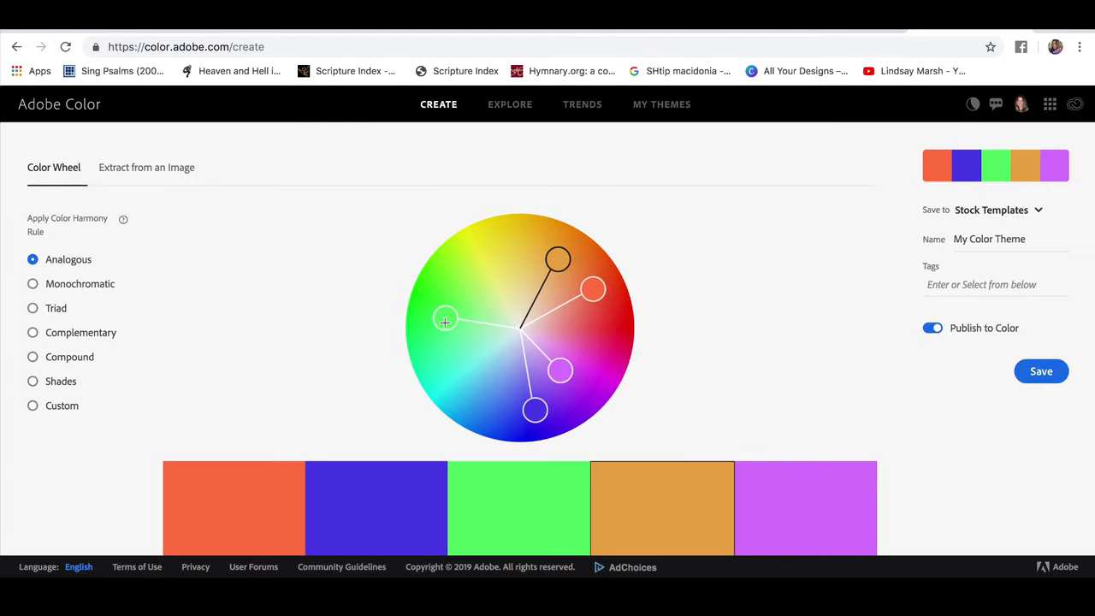
left_click_drag(445, 322, 483, 329)
left_click(536, 375)
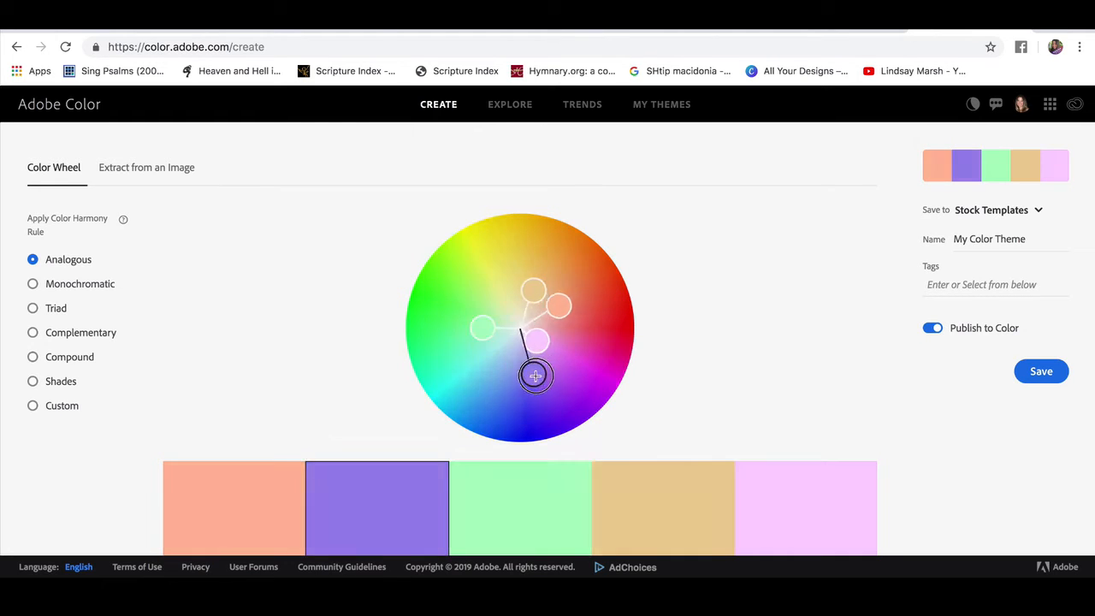
left_click_drag(536, 375, 458, 379)
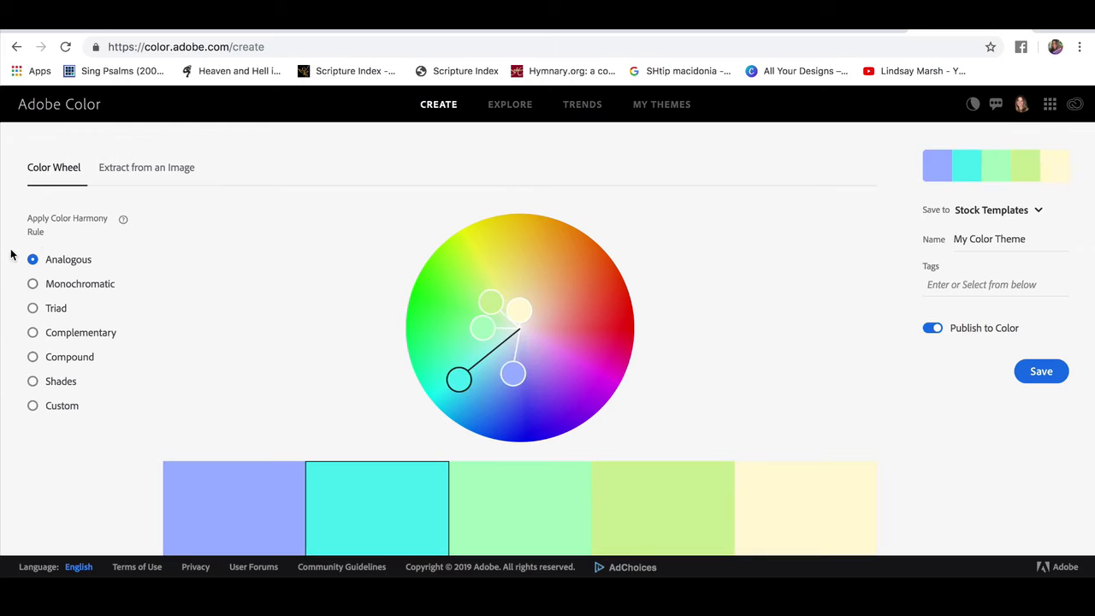
Try the Monochromatic harmony rule and shift its palette to yellow-green tones
left_click(33, 284)
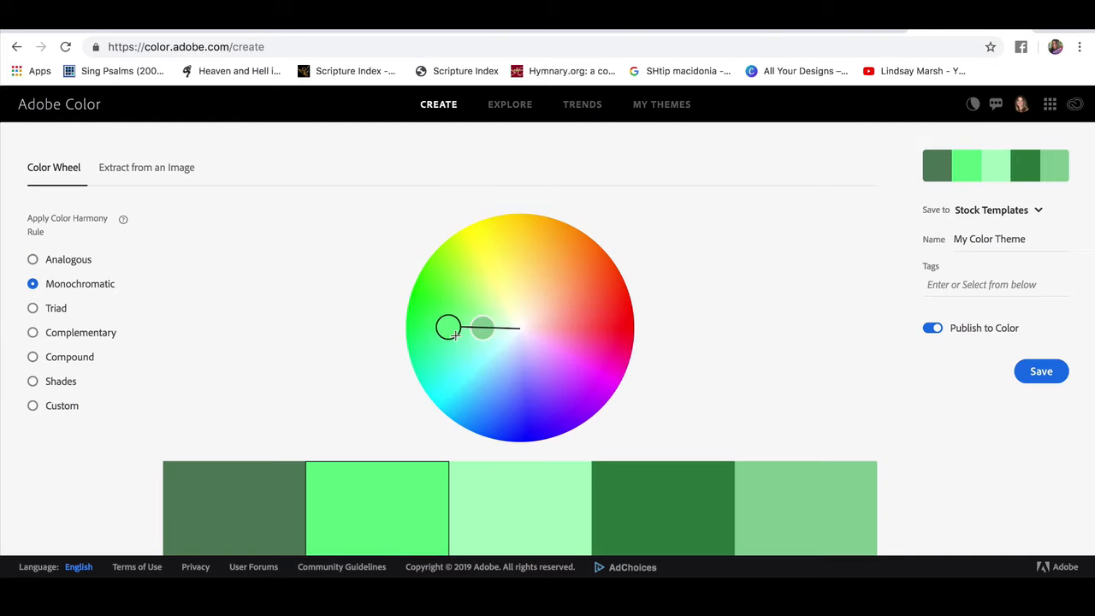
left_click_drag(454, 334, 435, 282)
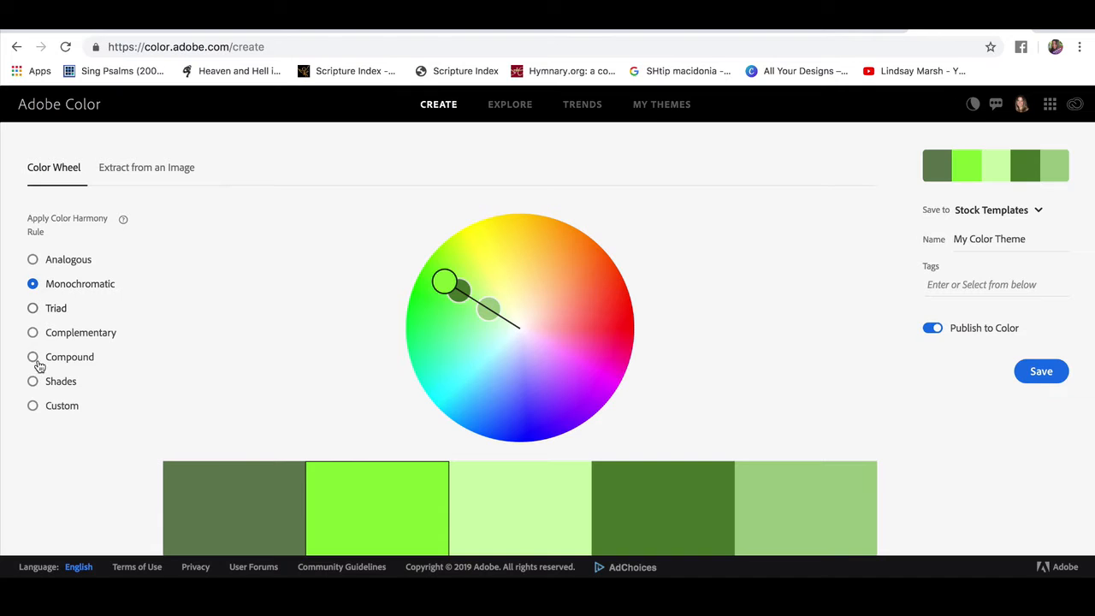
scroll(38, 366, "down", 1)
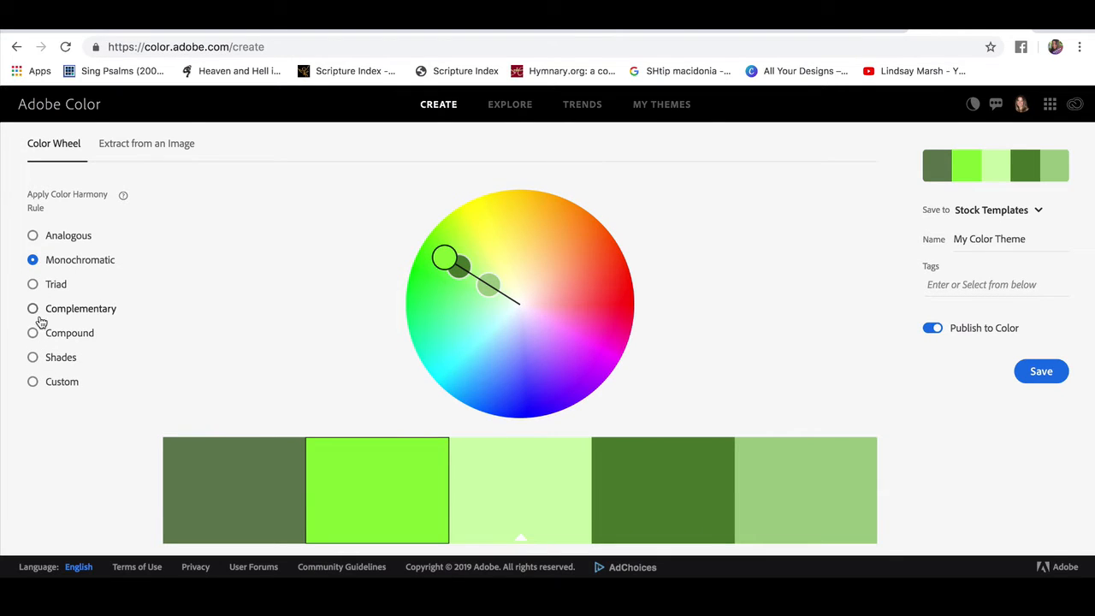
Apply the Analogous rule and shift the palette to cyan, blue and violet tones with #6093FF as the base color
left_click(33, 236)
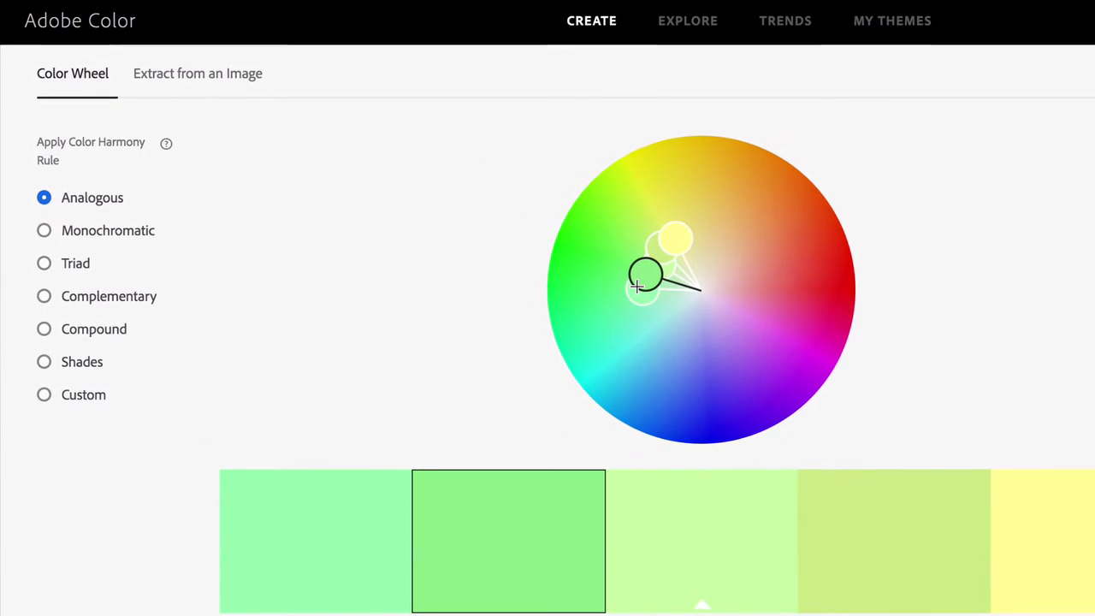
mouse_move(638, 286)
left_mouse_down()
mouse_move(642, 273)
mouse_move(628, 271)
mouse_move(632, 279)
left_mouse_up()
mouse_move(693, 233)
left_mouse_down()
mouse_move(675, 245)
mouse_move(690, 225)
left_mouse_up()
left_click_drag(633, 274, 653, 329)
mouse_move(707, 231)
left_mouse_down()
mouse_move(719, 382)
mouse_move(632, 362)
mouse_move(688, 317)
mouse_move(623, 372)
mouse_move(640, 358)
mouse_move(633, 328)
mouse_move(618, 342)
mouse_move(632, 323)
mouse_move(611, 335)
mouse_move(677, 303)
mouse_move(620, 334)
mouse_move(656, 345)
mouse_move(665, 320)
mouse_move(687, 344)
mouse_move(682, 382)
left_mouse_up()
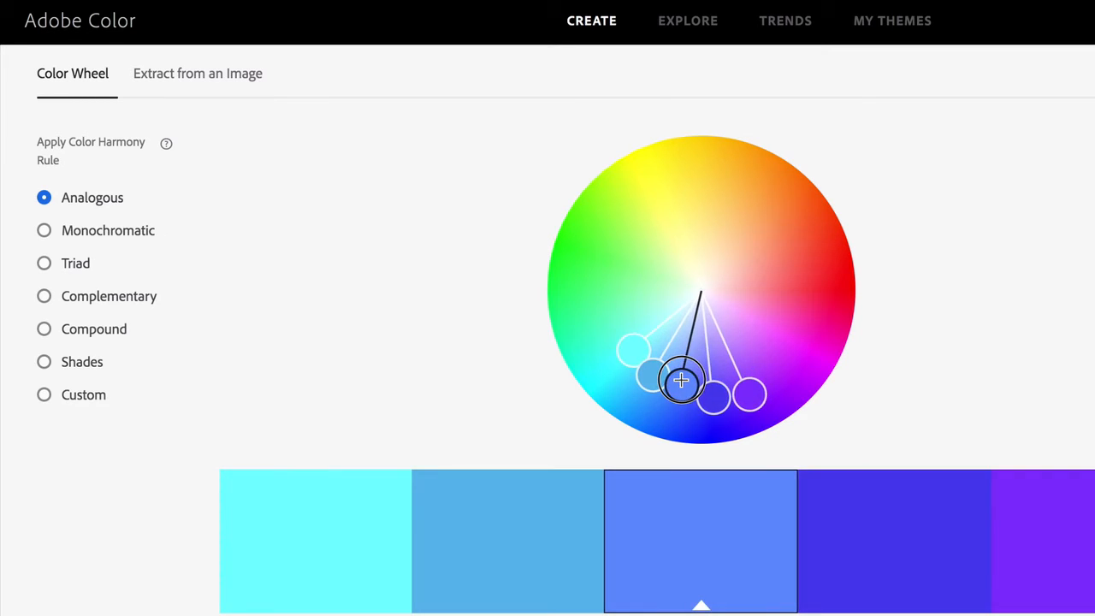
Set the palette's color mode to CMYK
scroll(382, 284, "down", 1)
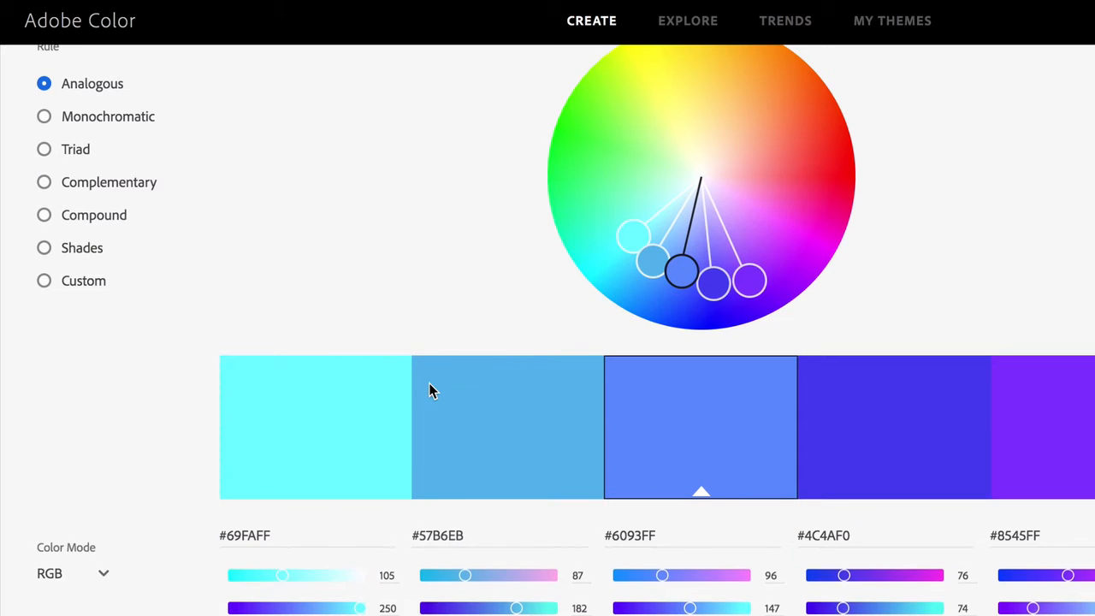
scroll(429, 383, "down", 1)
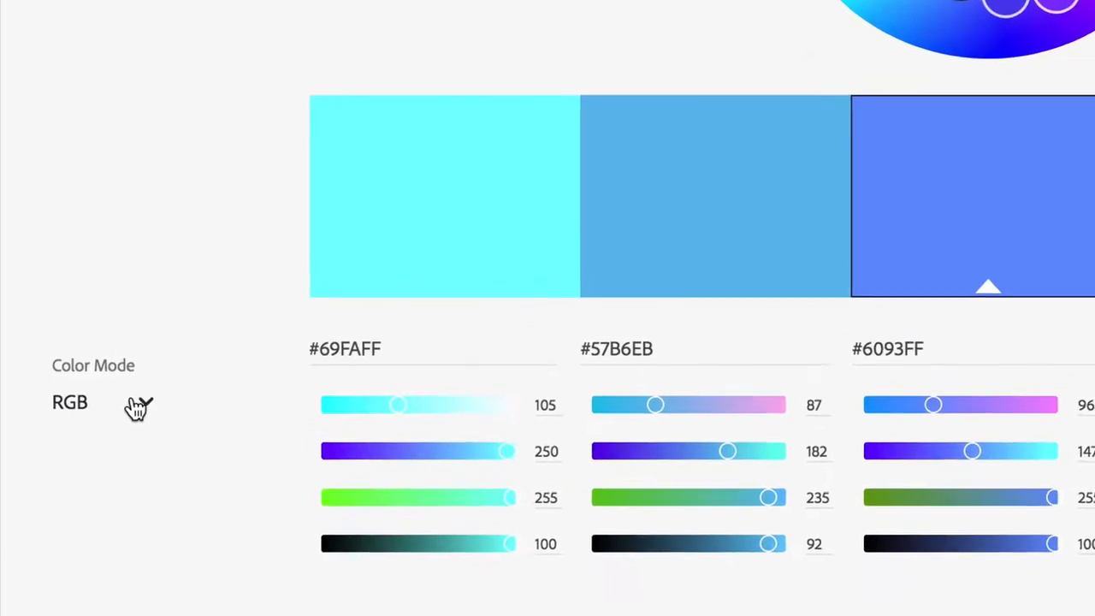
left_click(105, 478)
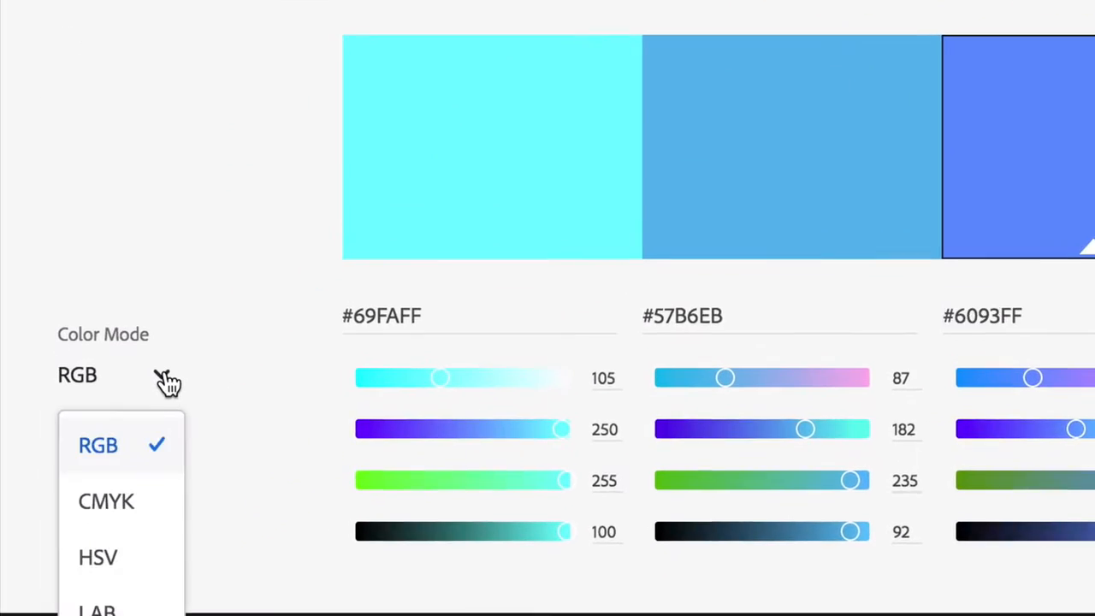
left_click(135, 510)
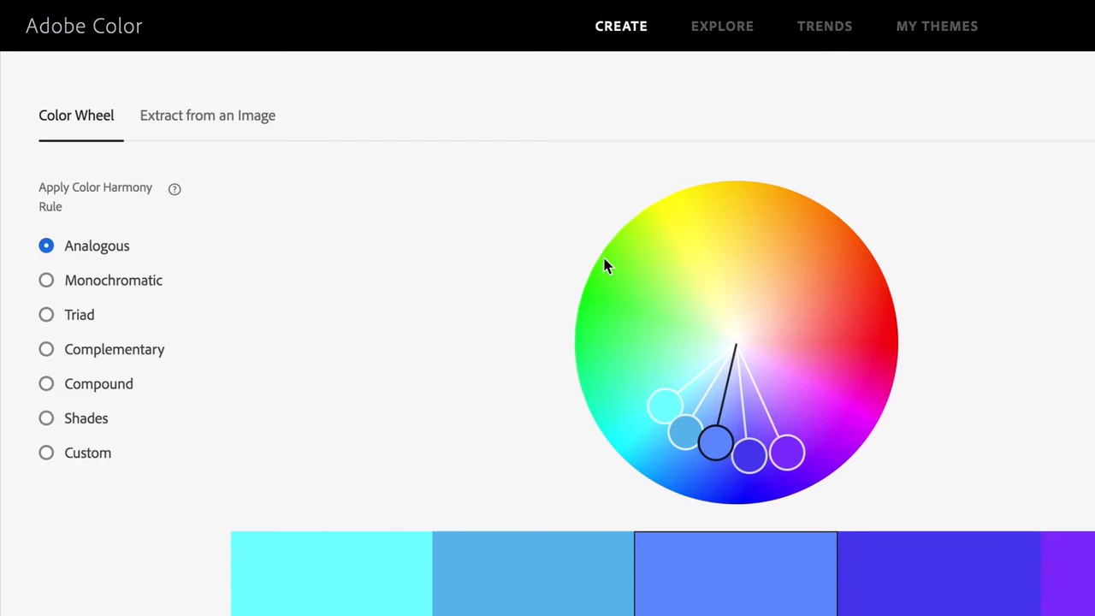
Examine the Trends palettes for color inspiration across Fashion, Graphic Design and Illustration
right_click(719, 27)
key("Escape")
right_click(826, 31)
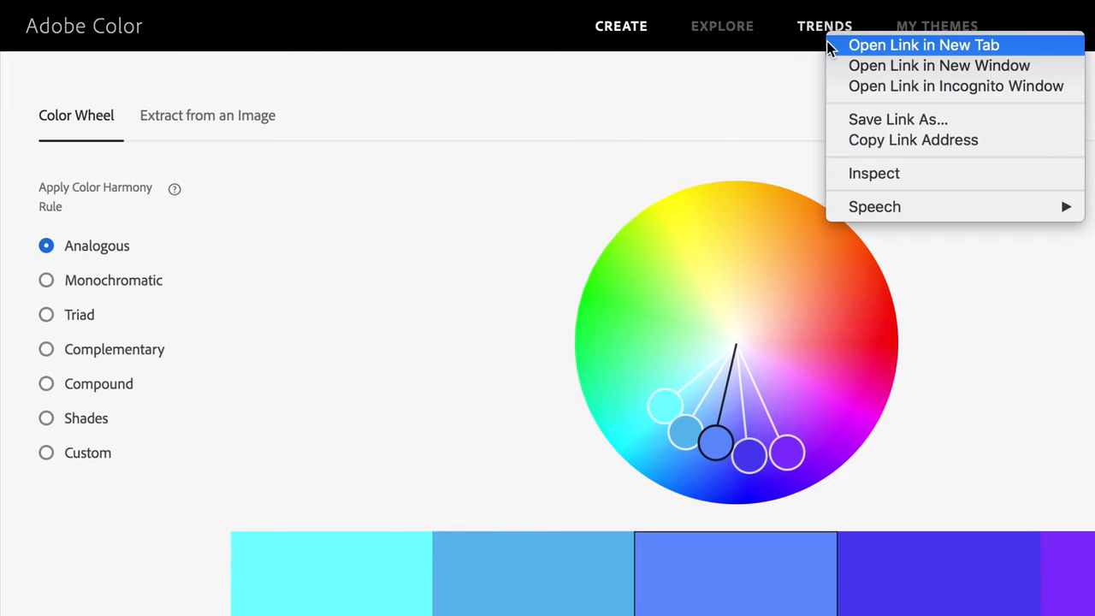
key("Escape")
left_click(825, 26)
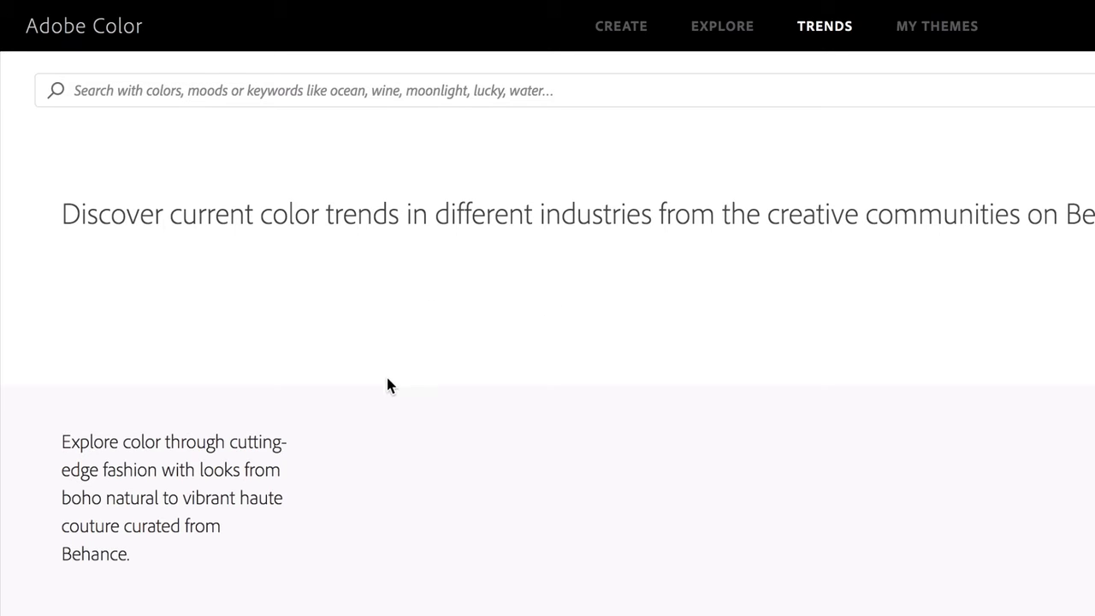
scroll(585, 360, "down", 1)
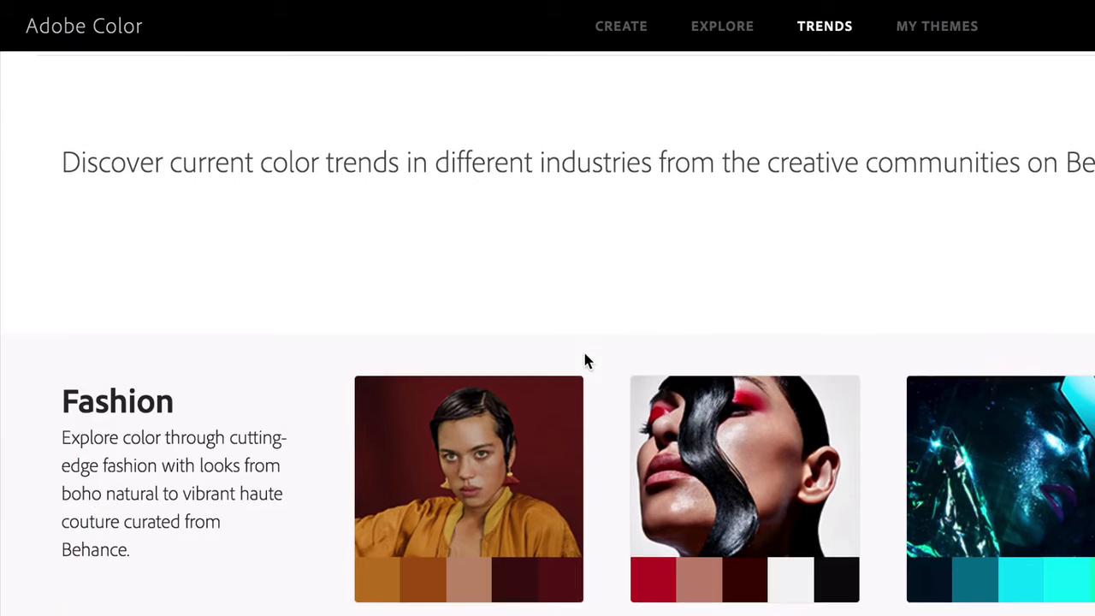
scroll(495, 409, "down", 10)
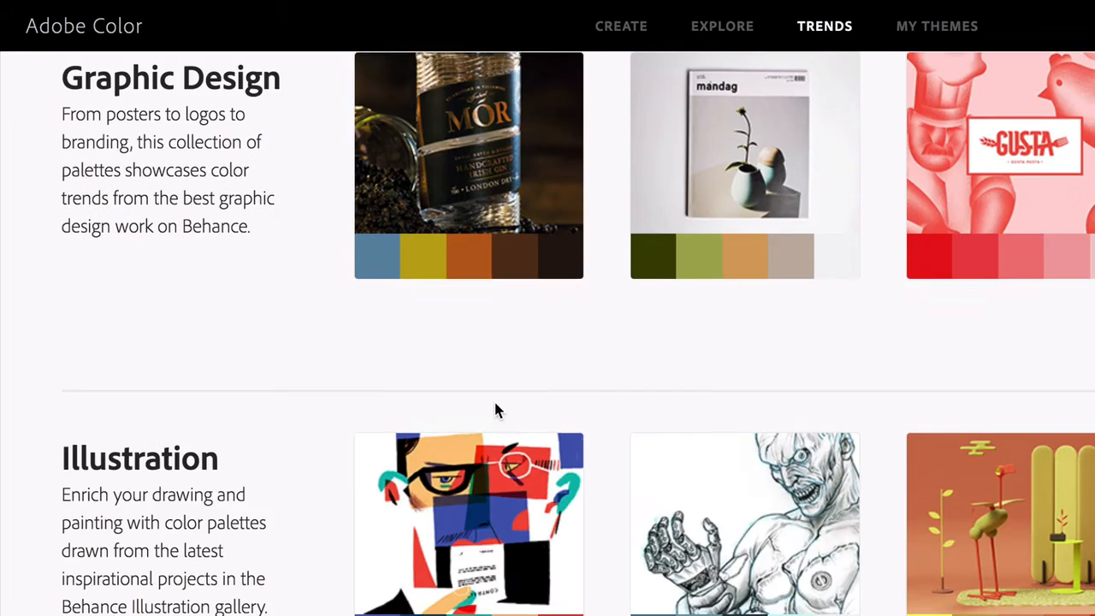
scroll(494, 399, "down", 4)
mouse_move(484, 350)
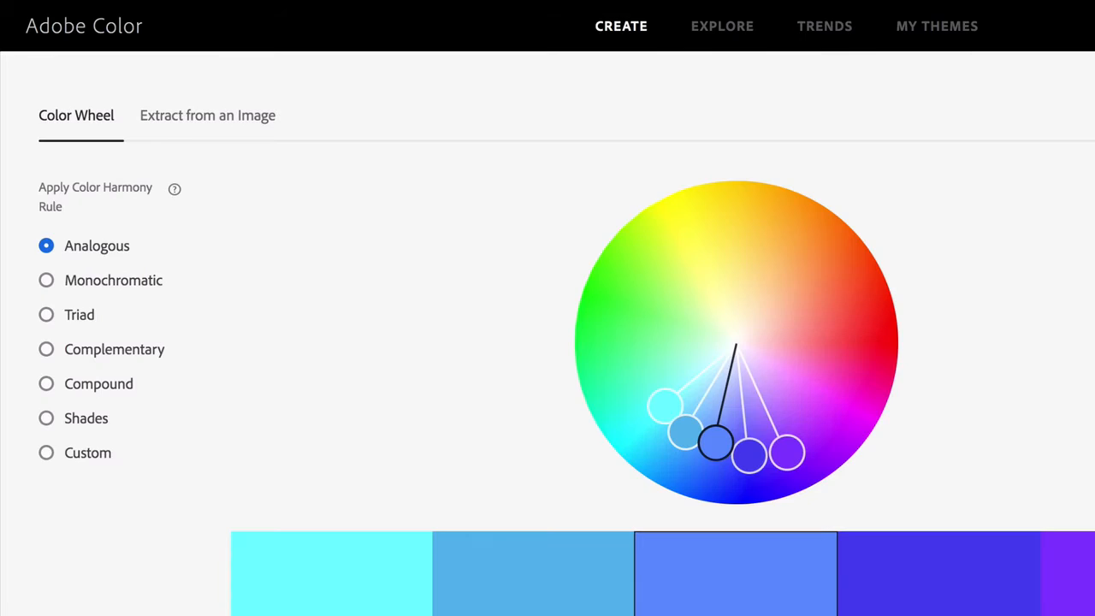
Capture a screenshot of the five blue-to-violet palette swatches and choose My Library as the theme's save location
scroll(802, 413, "down", 3)
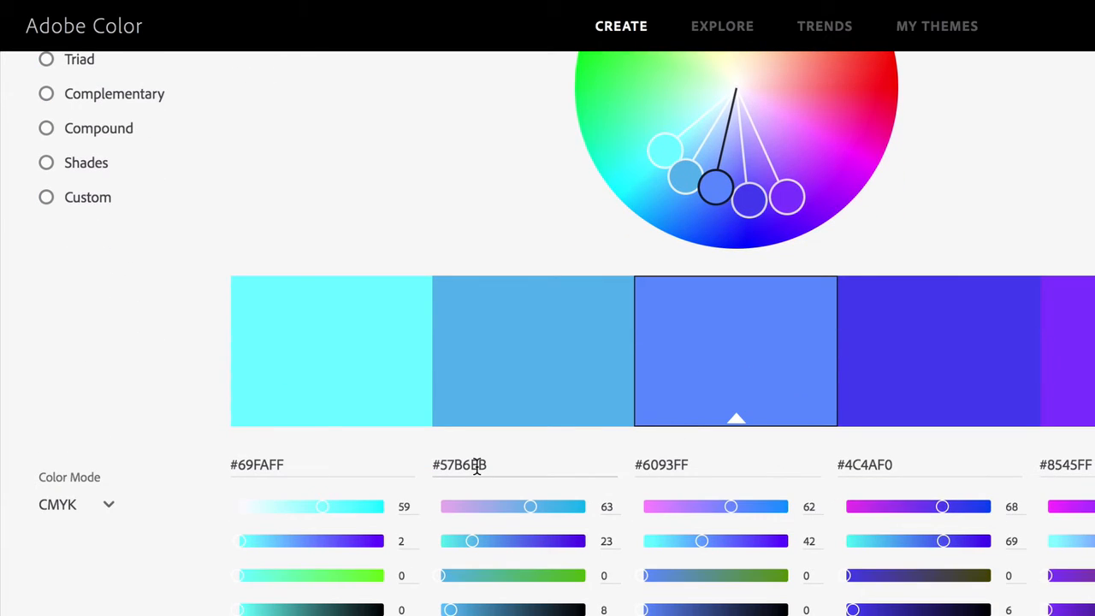
key("super+shift+4")
left_click_drag(213, 261, 1013, 382)
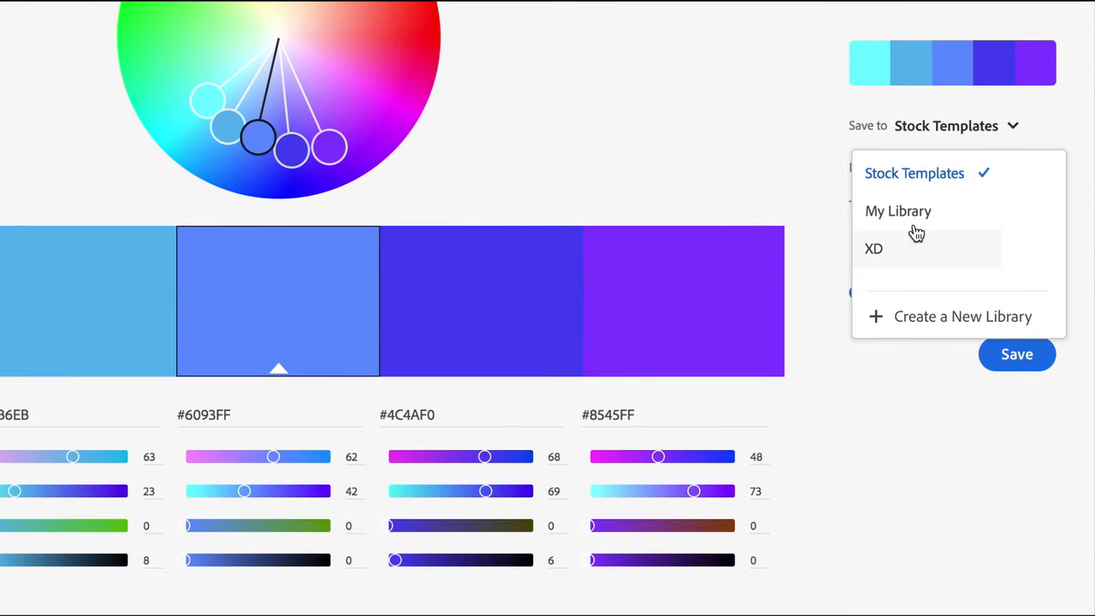
left_click(892, 218)
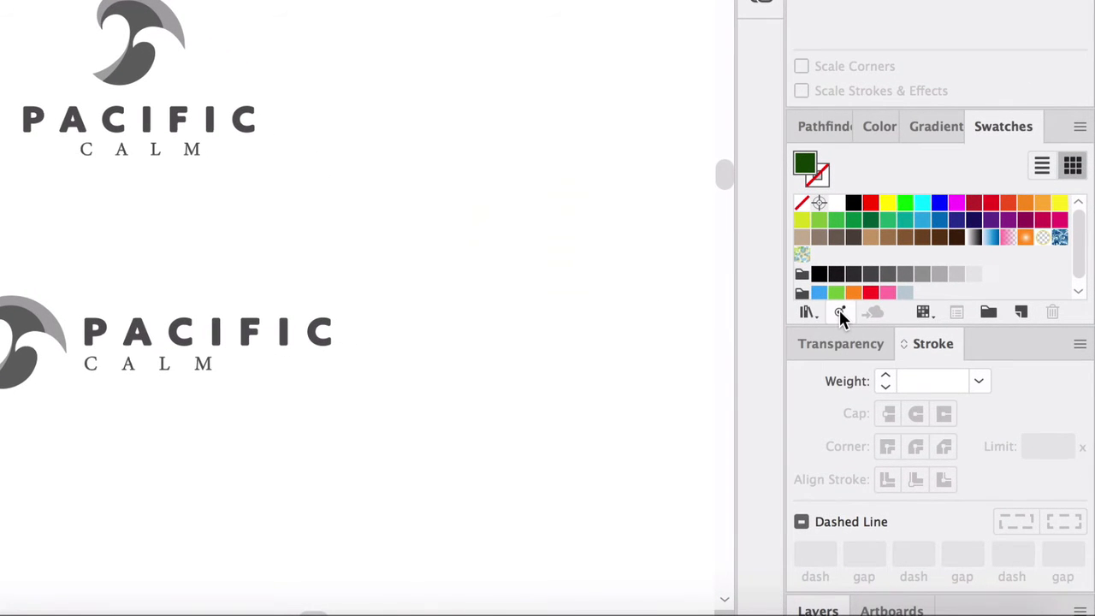
In Illustrator, shift the Adobe Color Themes palette to violet, blue and aqua tones and save it as My Color Theme
left_click(840, 313)
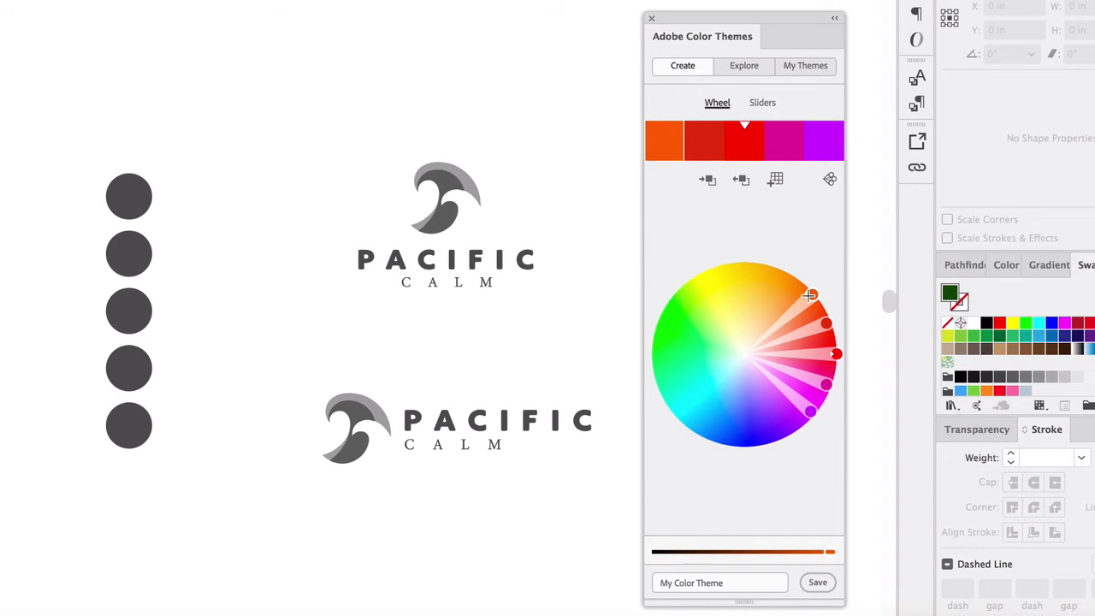
mouse_move(814, 296)
left_mouse_down()
mouse_move(748, 276)
mouse_move(693, 303)
mouse_move(770, 293)
mouse_move(805, 304)
left_mouse_up()
left_click_drag(836, 347, 711, 421)
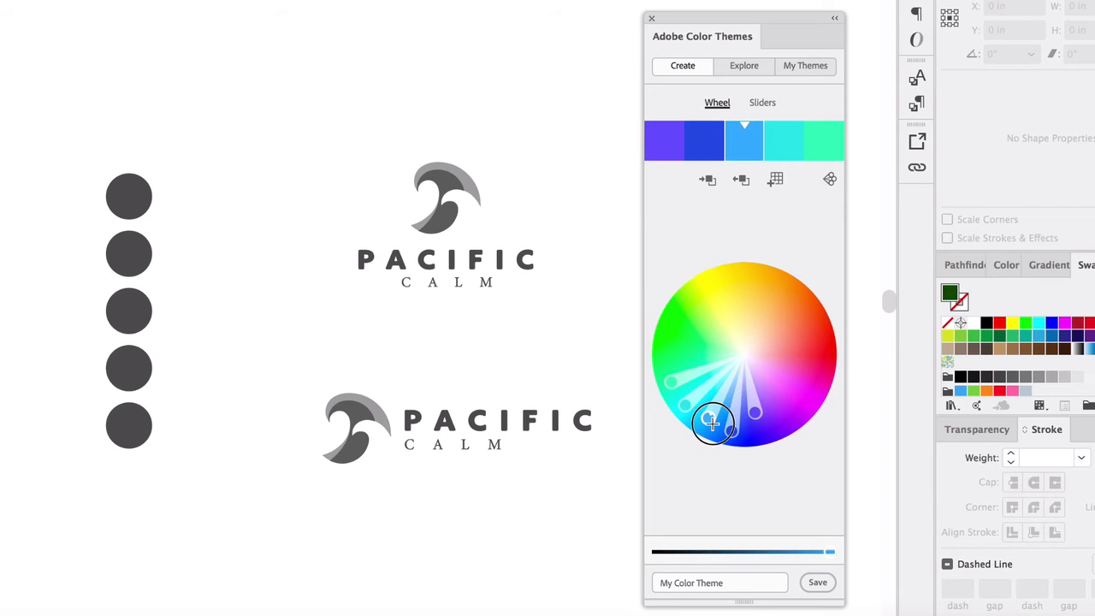
left_click(818, 584)
left_click(715, 247)
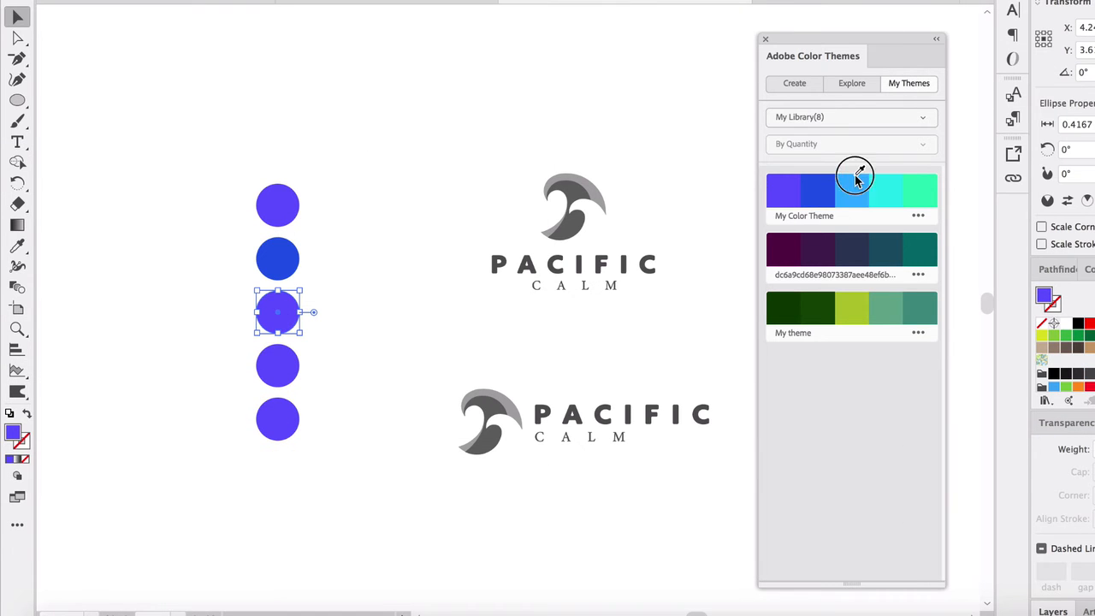
Fill the third, fourth and fifth circles with the light blue, aqua and green swatches of My Color Theme
left_click(856, 179)
left_click(272, 370)
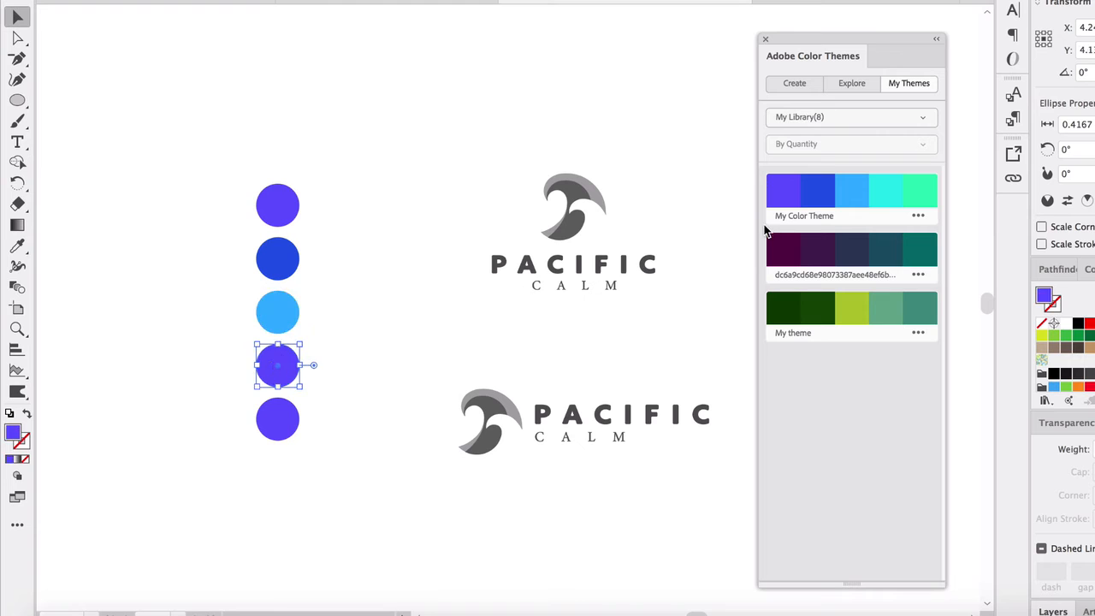
left_click(883, 187)
left_click(278, 434)
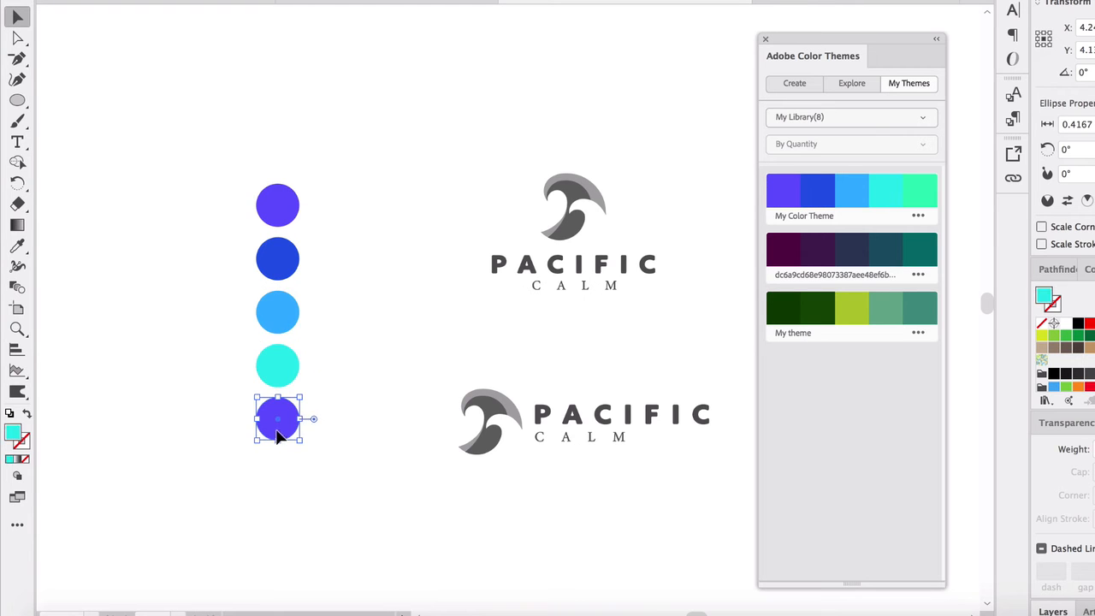
left_click(928, 191)
left_click(484, 93)
Move the theme palette clear of the artwork and shift the column of five colored circles closer to the logos
left_click_drag(838, 41, 970, 43)
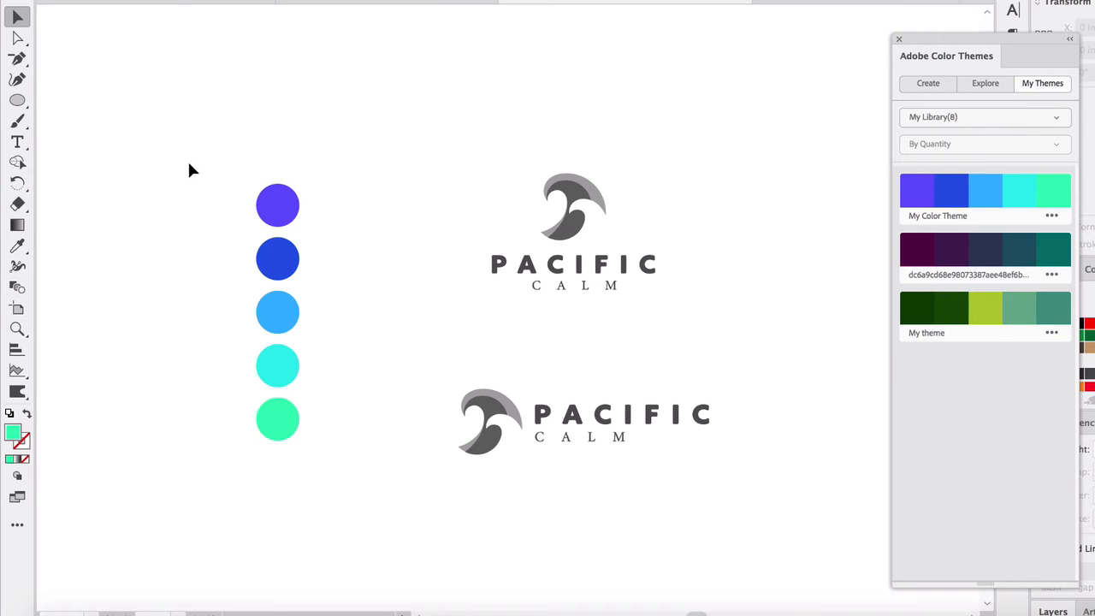
left_click_drag(190, 170, 334, 471)
left_click_drag(281, 414, 362, 407)
left_click(237, 264)
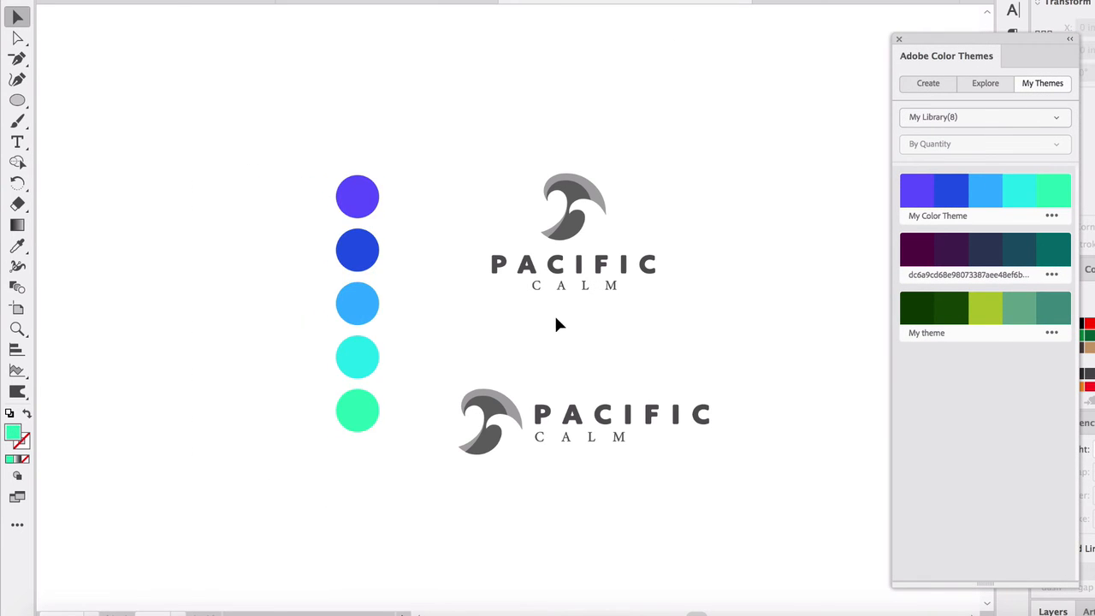
Recolor the inner wave and PACIFIC text of the vertical logo with the royal blue sampled from the second circle
scroll(556, 323, "up", 2)
left_click(580, 190)
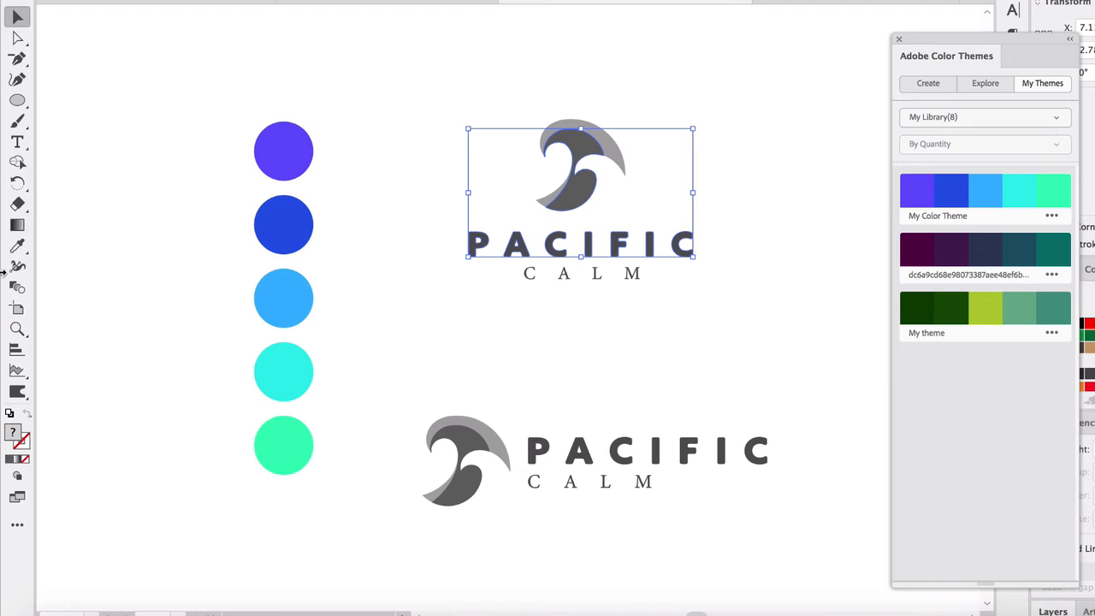
left_click(16, 247)
left_click(296, 219)
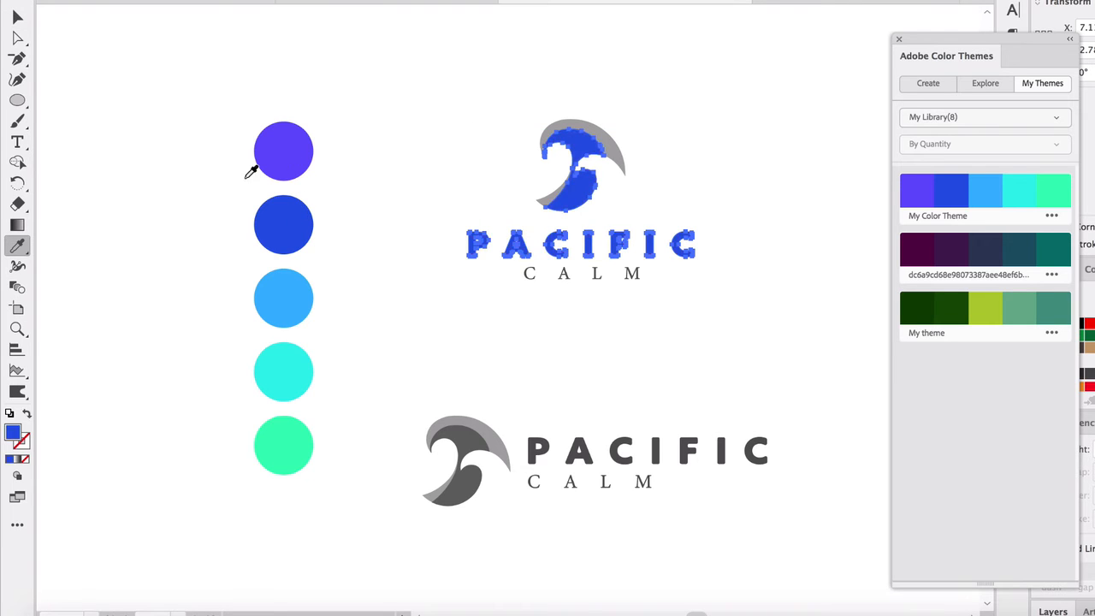
key("v")
left_click(156, 78)
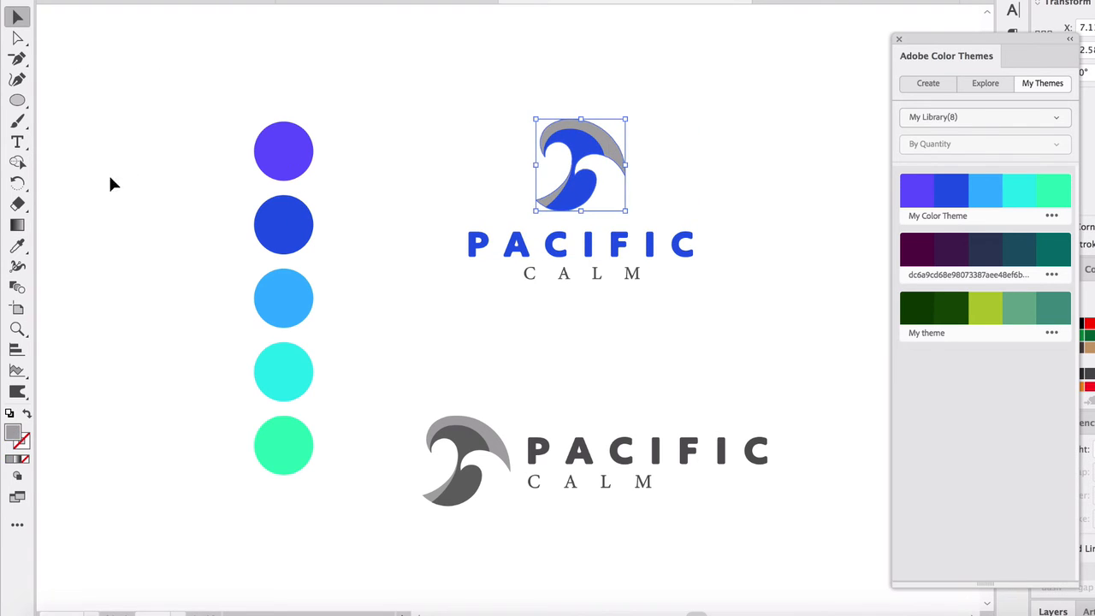
Try the violet of the first circle on the outer wave of the vertical logo
left_click(16, 246)
left_click(289, 148)
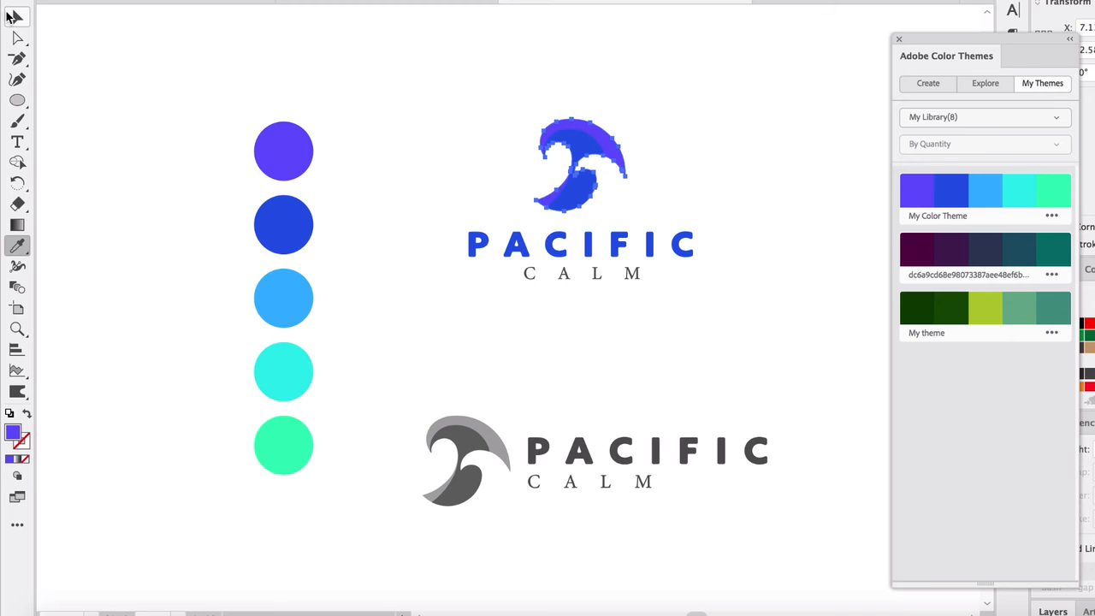
left_click(15, 16)
left_click(99, 59)
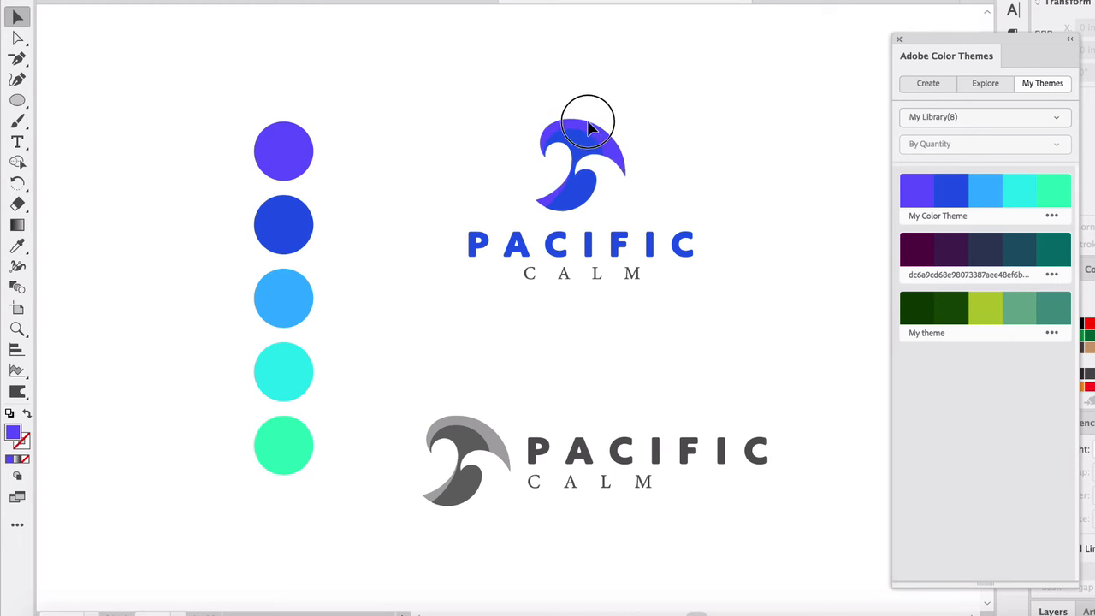
Fill the outer wave of the vertical logo with the light blue sampled from the third circle
left_click(17, 247)
left_click(286, 296)
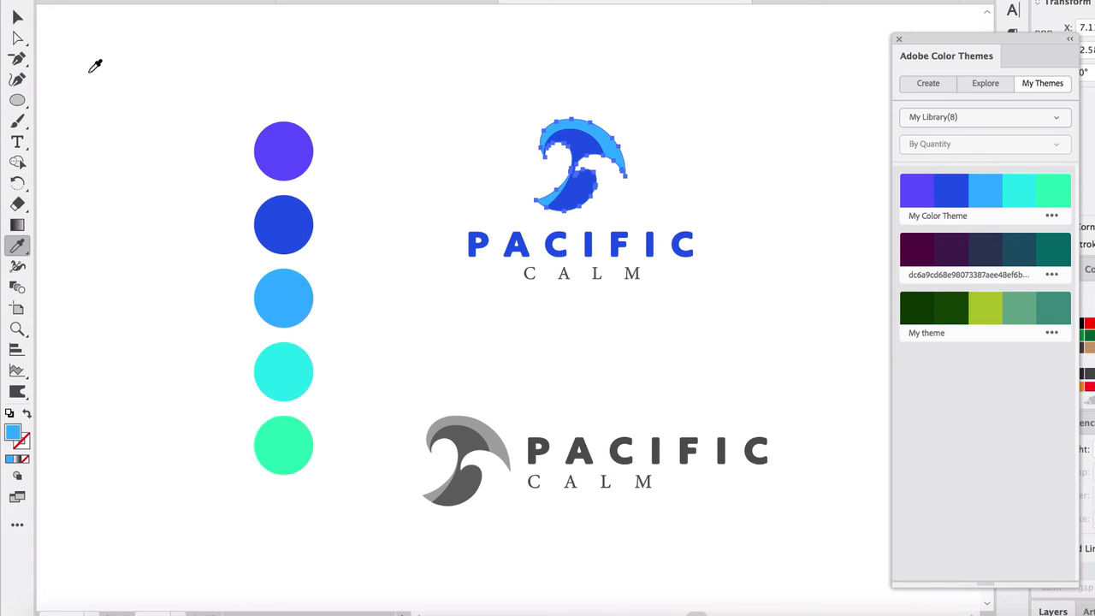
left_click(18, 17)
left_click(133, 107)
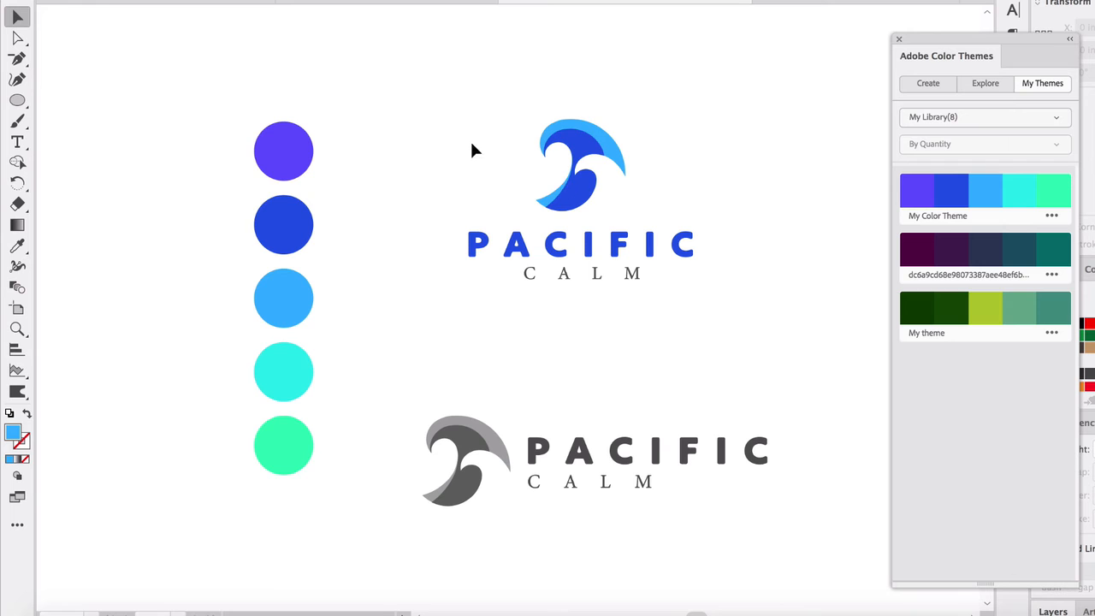
Move the colored circles and both logos together toward the artboard's upper-left corner
left_click_drag(450, 105, 677, 284)
scroll(676, 283, "down", 3)
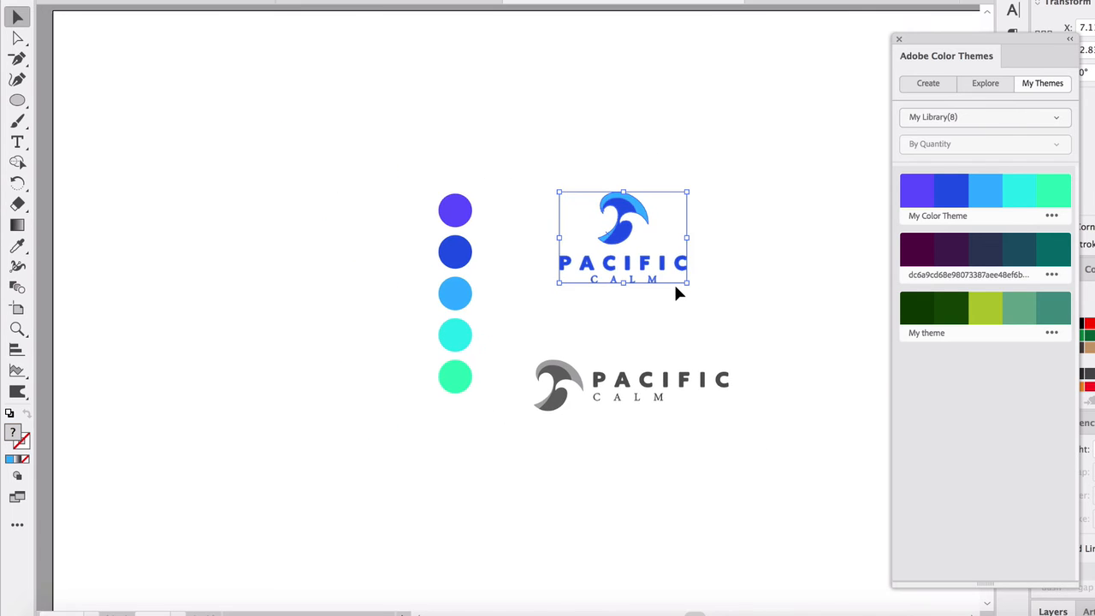
scroll(675, 288, "right", 3)
left_click_drag(214, 155, 674, 511)
left_click_drag(455, 407, 208, 260)
left_click(585, 210)
Duplicate the blue vertical logo into six copies arranged in two columns of three beside the originals
left_click_drag(332, 201, 322, 161)
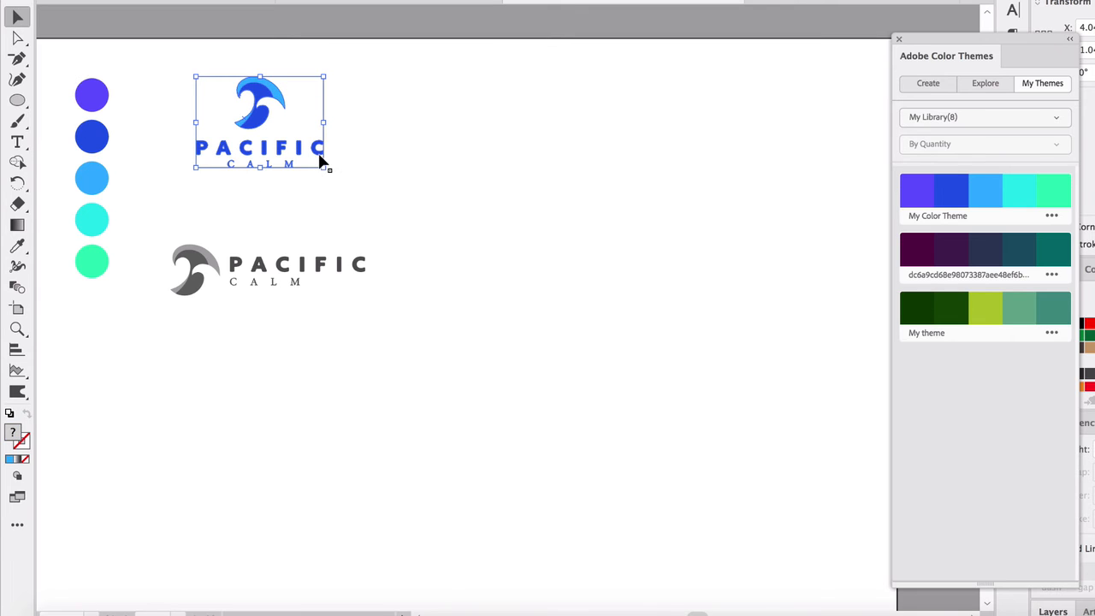
left_click_drag(276, 96, 728, 136)
left_click_drag(728, 136, 534, 277)
left_click_drag(534, 277, 728, 425)
scroll(732, 360, "down", 3)
left_click(613, 223)
scroll(511, 162, "up", 3)
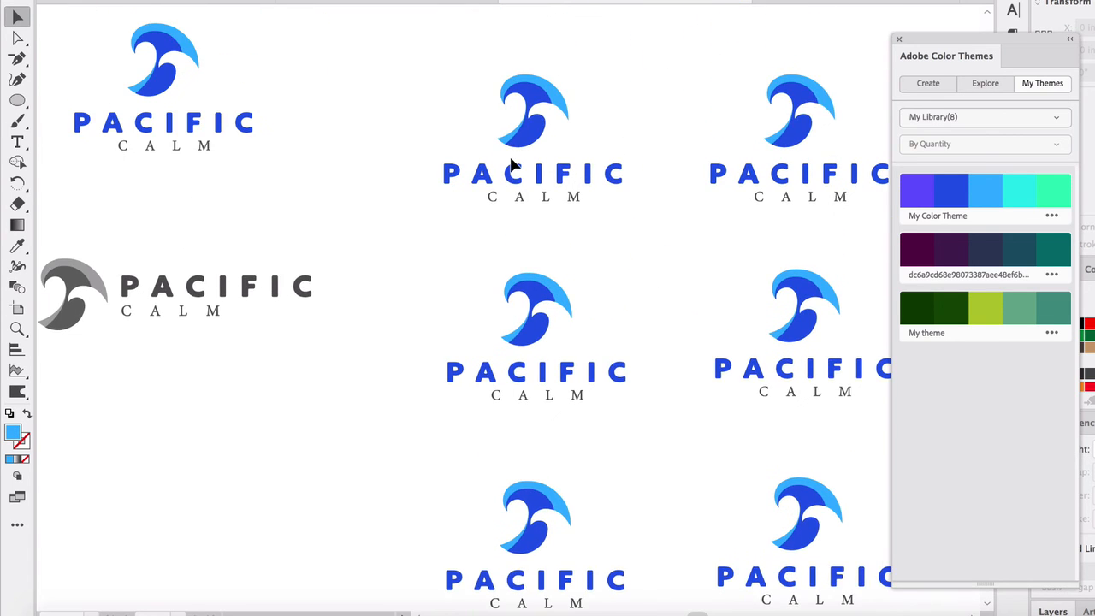
Try the violet of the first circle on the inner wave of the first logo copy
left_click(512, 157)
scroll(512, 157, "left", 3)
left_click(17, 247)
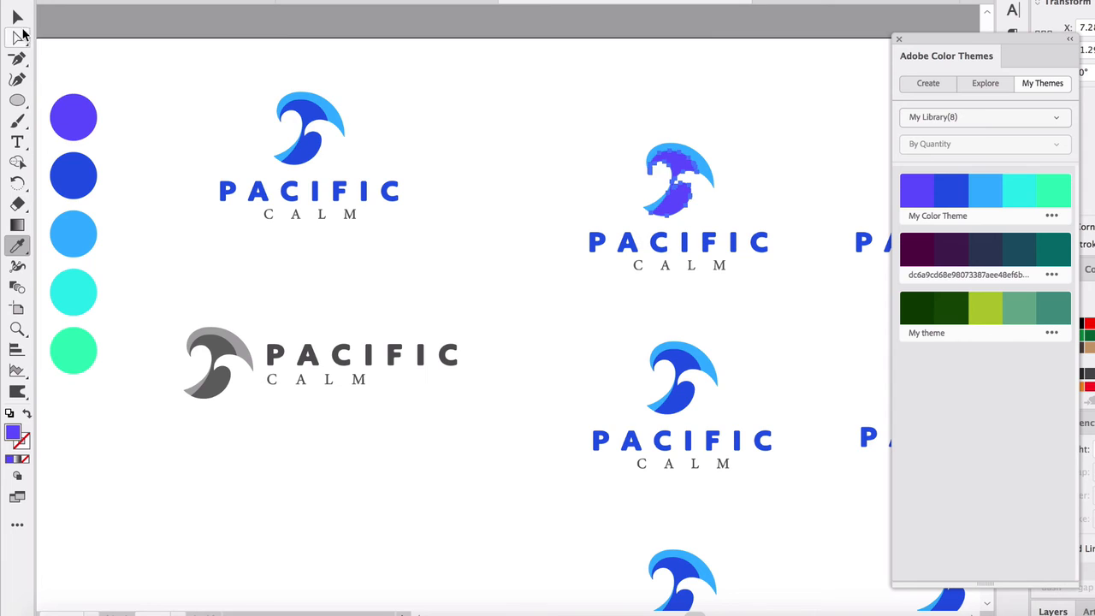
left_click(17, 16)
Using the addition-icon-game-selector theme from Explore, fill the first logo copy's inner wave dark teal and its outer wave light teal
left_click(707, 170)
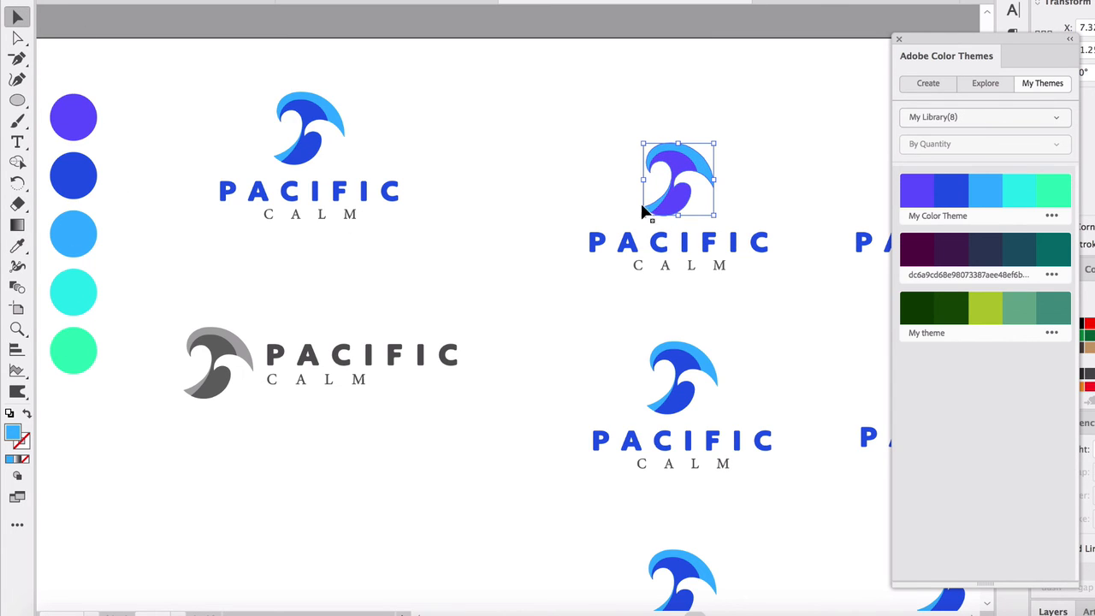
left_click(988, 86)
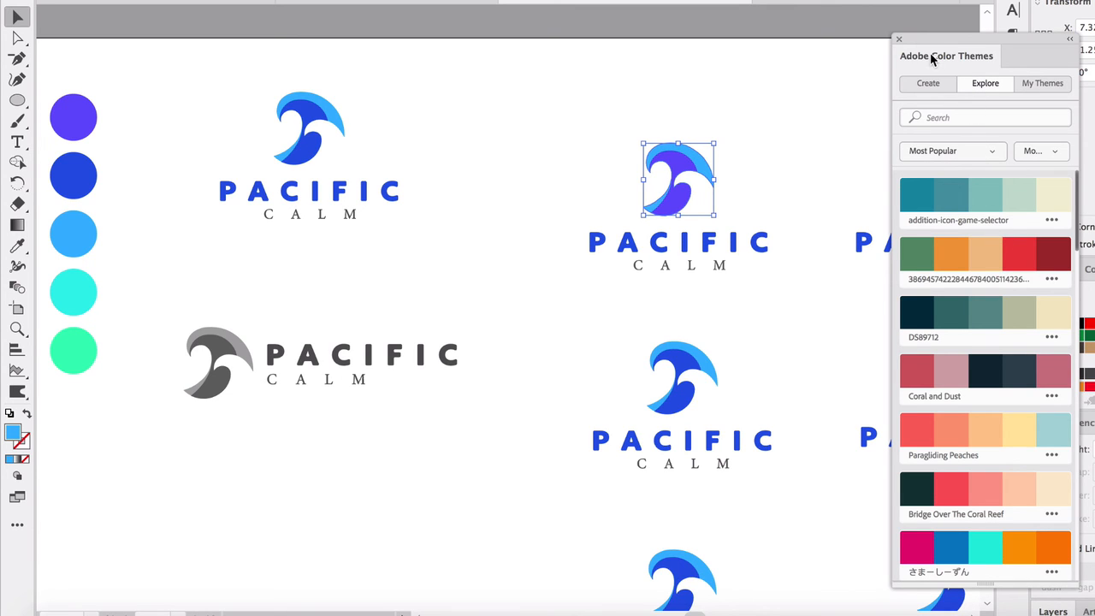
left_click_drag(932, 58, 947, 37)
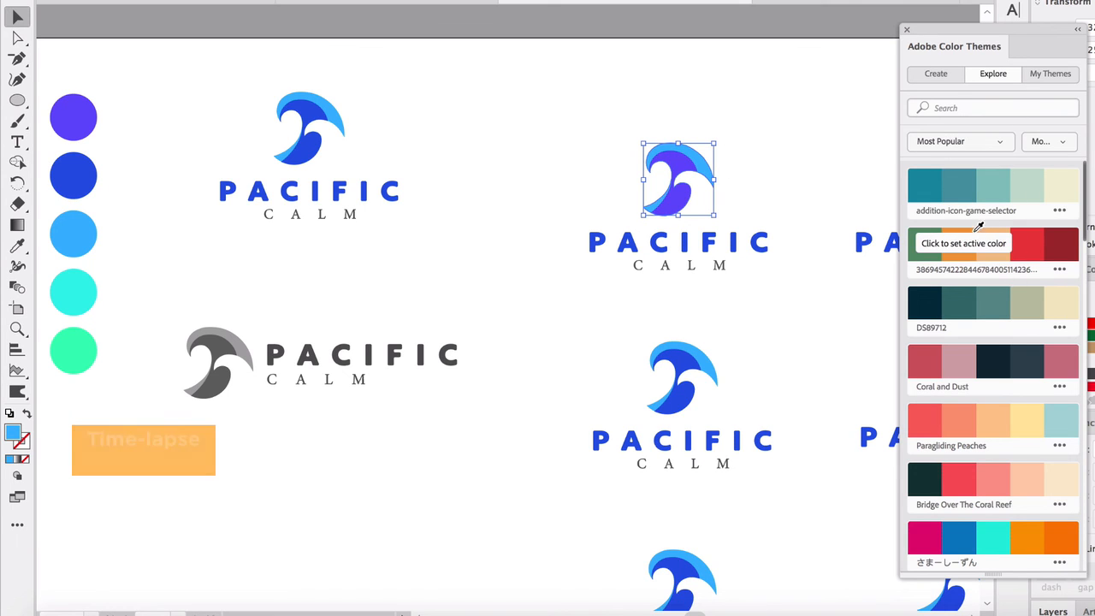
left_click(921, 178)
left_click(921, 178)
left_click(702, 167)
left_click(985, 183)
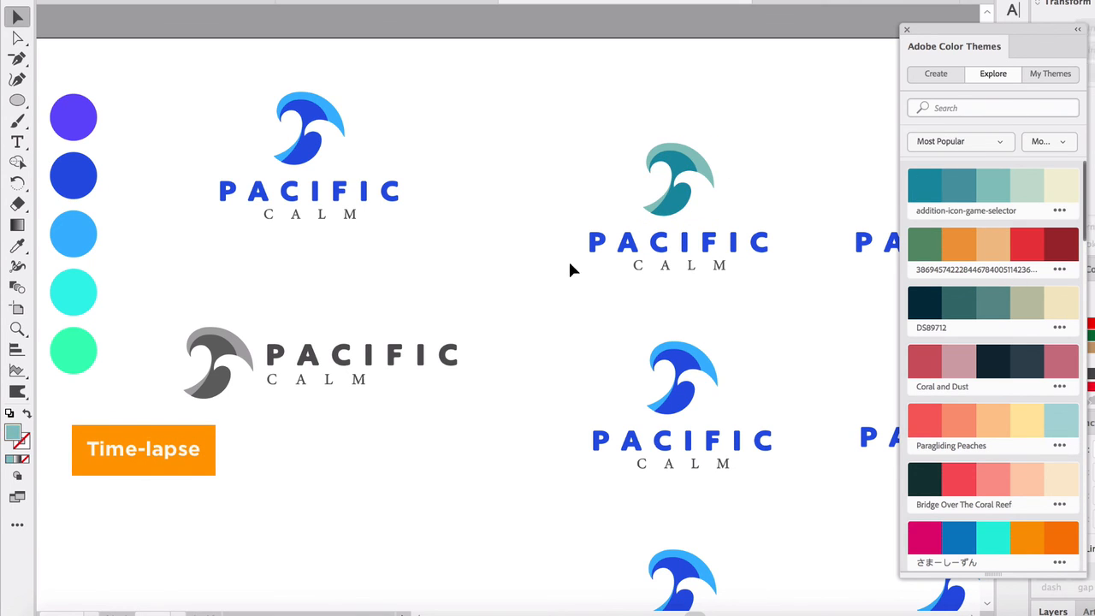
Fill the first logo copy's PACIFIC text light teal and its CALM text dark teal from the addition-icon-game-selector theme
left_click(592, 243)
left_click(985, 183)
left_click(710, 264)
left_click(924, 181)
Delete the original vertical and horizontal logos beside the colored circles
scroll(796, 248, "down", 1)
left_click_drag(236, 90, 359, 328)
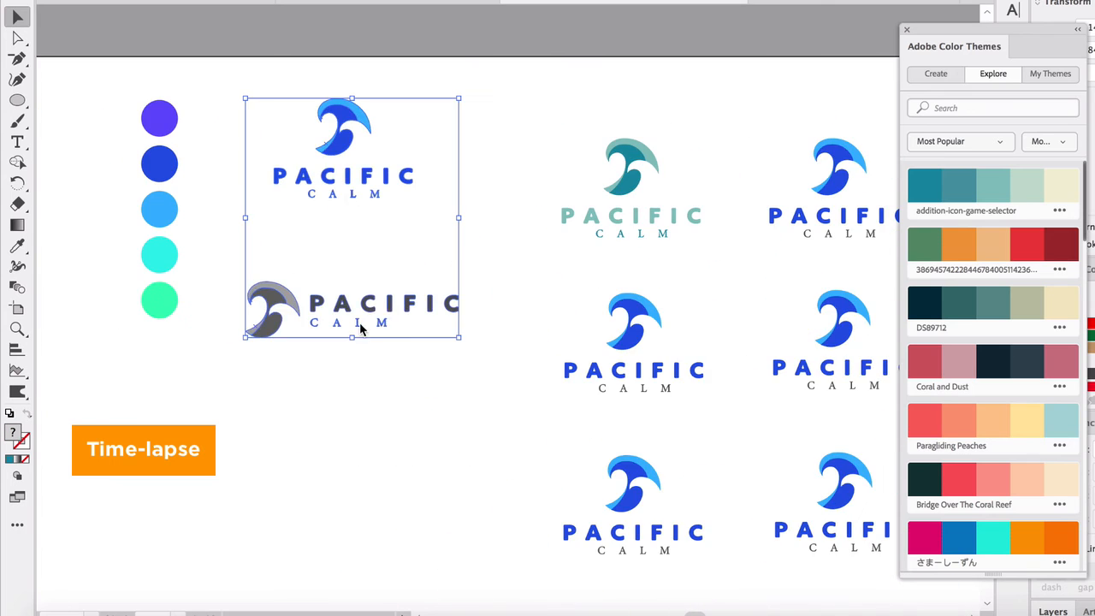
key("Delete")
Move the six logo copies over next to the column of colored circles
left_click_drag(557, 135, 890, 556)
left_click_drag(630, 213, 308, 177)
left_click(685, 73)
left_click(228, 59)
key("super+z")
Recolor the PACIFIC text of the upper-right logo with the light blue sampled from the third circle
left_click(665, 150)
left_click(17, 245)
left_click(214, 187)
Try colors from the DS89712 theme on the inner and outer waves of the middle-left logo
left_click(402, 300)
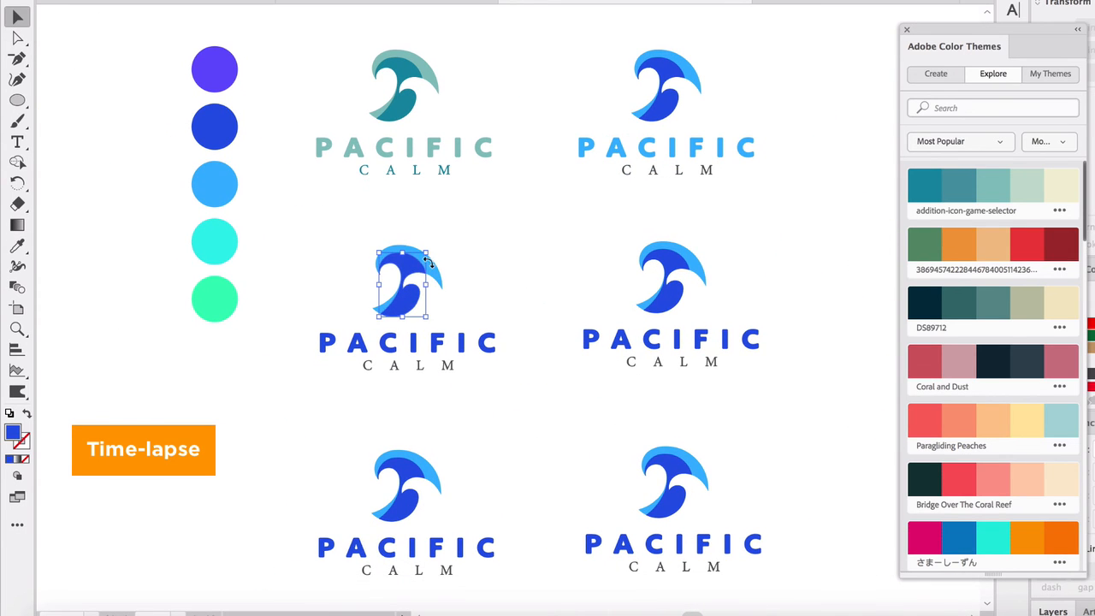
left_click(959, 302)
left_click(430, 269)
left_click(919, 302)
Recolor the middle-left logo from the 人魚姫 theme with a teal inner wave, light blue outer wave and teal PACIFIC text
left_click(402, 300)
scroll(961, 514, "down", 6)
left_click(993, 362)
left_click(407, 342)
left_click(960, 363)
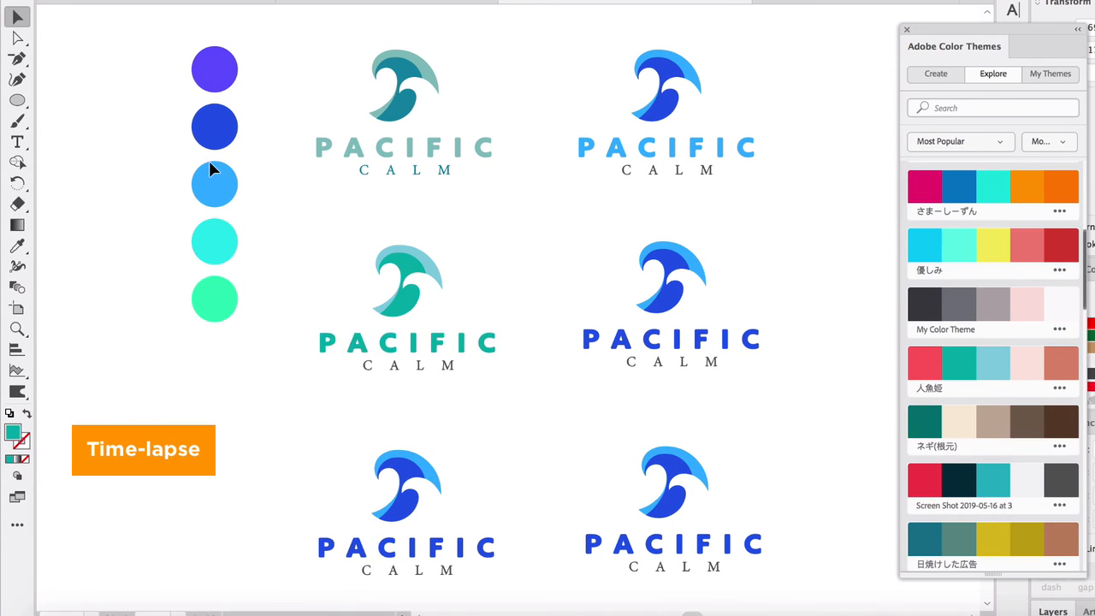
Set the CALM text of the middle-left logo to a lighter gray
left_click(407, 365)
double_click(13, 433)
left_click(990, 330)
Recolor the middle-right logo from the rebecca 4 theme with a dark blue inner wave, teal outer wave and bright green PACIFIC text
scroll(961, 385, "down", 6)
left_click(924, 408)
left_click(694, 261)
left_click(993, 408)
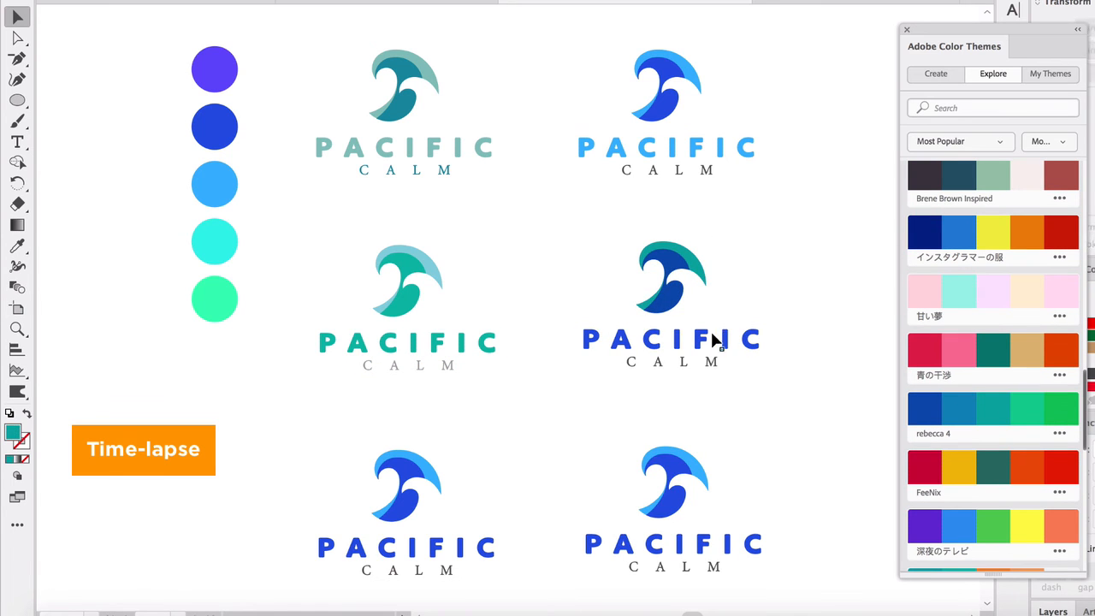
left_click(713, 337)
left_click(1027, 409)
Recolor the lower-left logo from the Färgtema 2 theme with a turquoise outer wave and navy inner wave, matching PACIFIC to the navy
scroll(606, 359, "down", 3)
scroll(944, 489, "down", 5)
left_click(430, 341)
left_click(993, 405)
left_click(924, 405)
left_click(405, 414)
key("i")
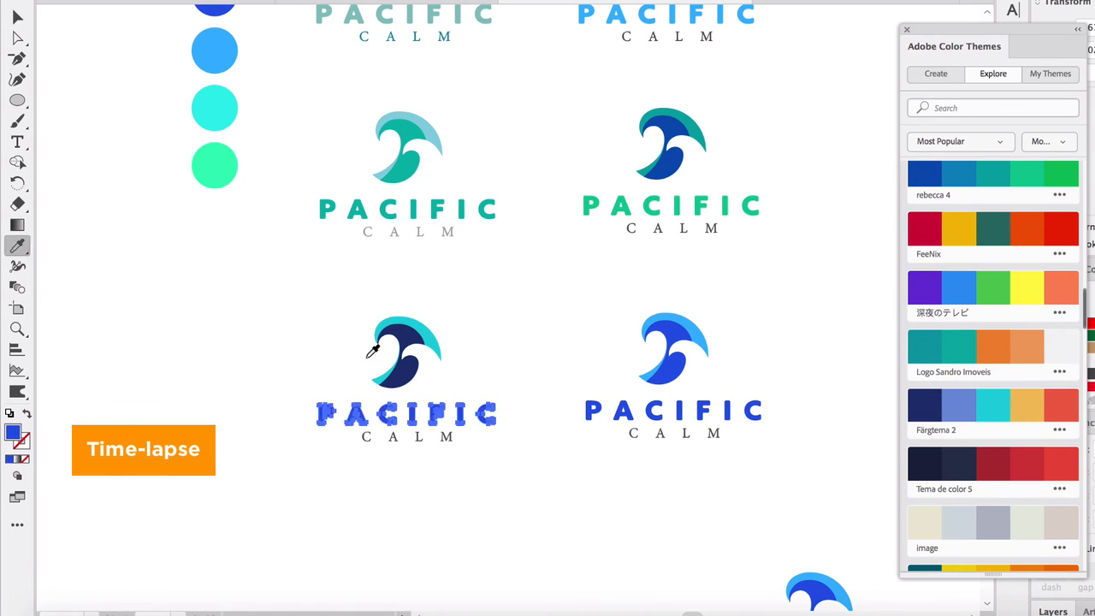
left_click(371, 350)
key("v")
Recolor the lower-right logo from Color Theme 8 with a slate blue inner wave, gray-blue outer wave and slate blue PACIFIC text
left_click(695, 334)
scroll(959, 391, "down", 4)
left_click(959, 391)
left_click(695, 334)
left_click(1027, 503)
scroll(771, 368, "down", 3)
left_click(672, 337)
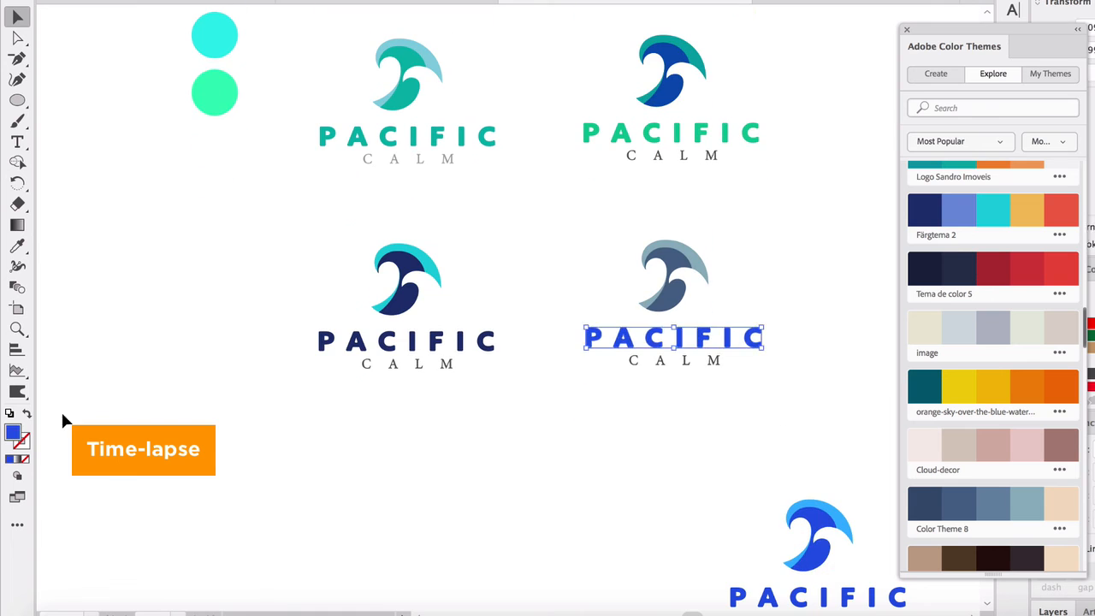
Duplicate the navy and turquoise logo below itself and recolor the copy's waves bright blue and cyan
mouse_move(378, 282)
left_mouse_down()
mouse_move(489, 283)
mouse_move(371, 465)
left_mouse_up()
scroll(959, 385, "down", 4)
left_click(960, 448)
left_click(1061, 449)
Set the PACIFIC and CALM text of the bright blue and cyan logo to gray
left_click(408, 354)
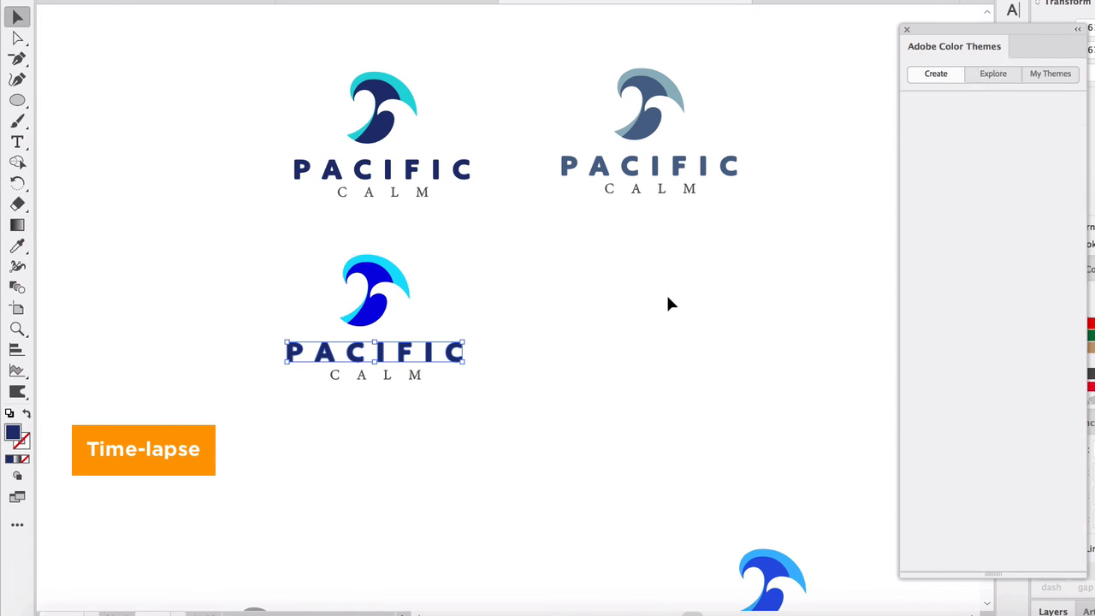
left_click(375, 374, "shift")
double_click(13, 433)
left_click(579, 489)
left_click(991, 330)
left_click(716, 310)
left_click(375, 355)
scroll(993, 385, "down", 5)
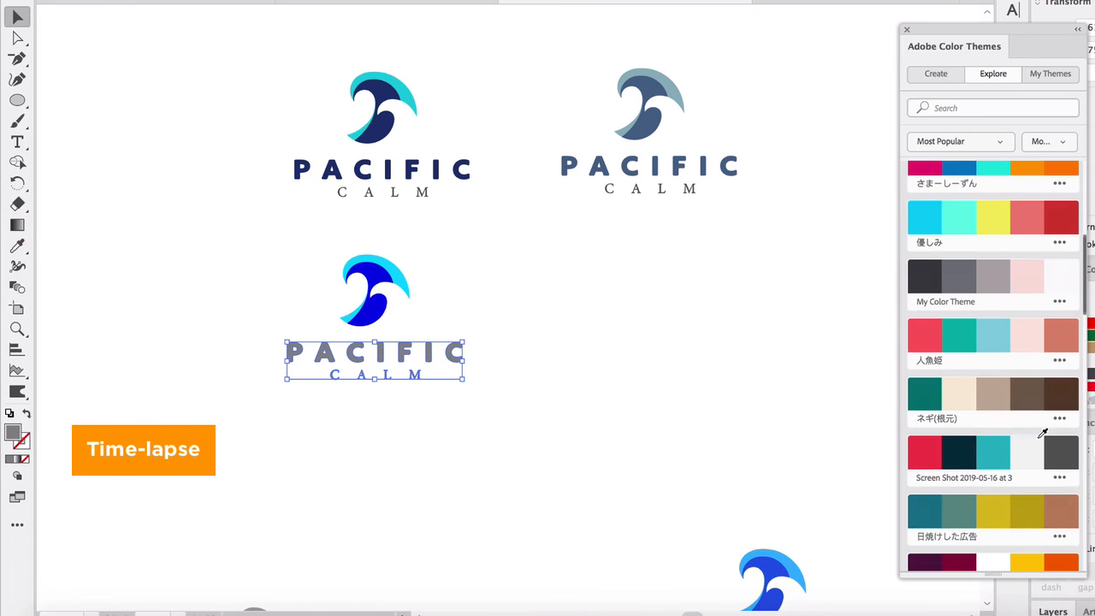